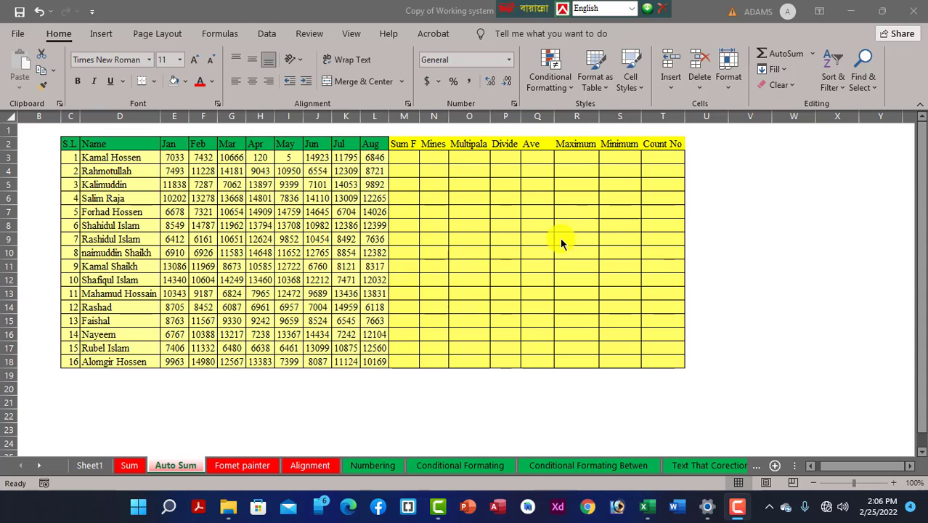
{"action": "left_click", "coordinate": [572, 158]}
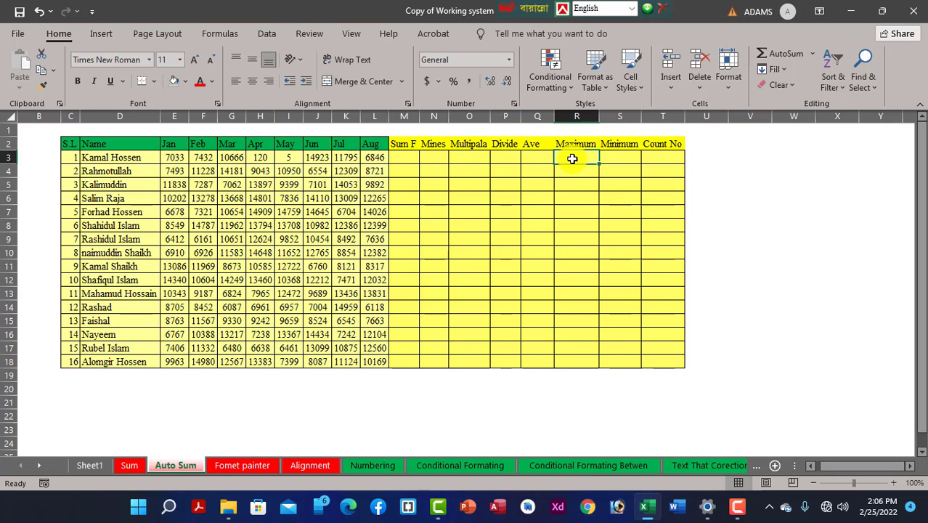
{"action": "type", "text": "="}
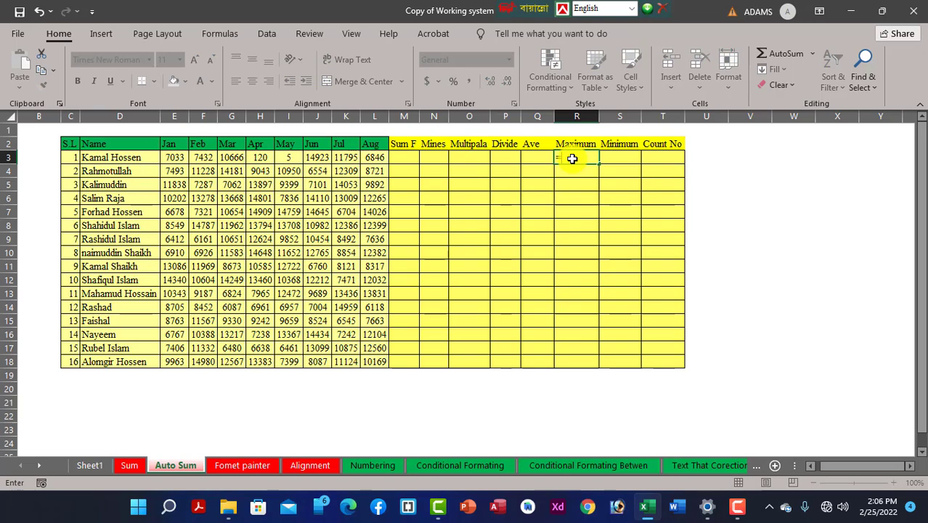
{"action": "type", "text": "ma"}
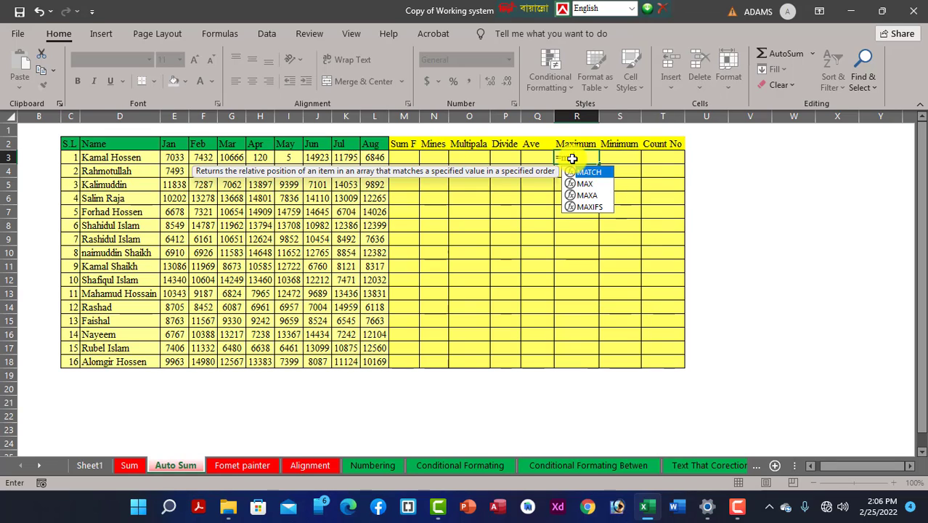
{"action": "key", "text": "Down"}
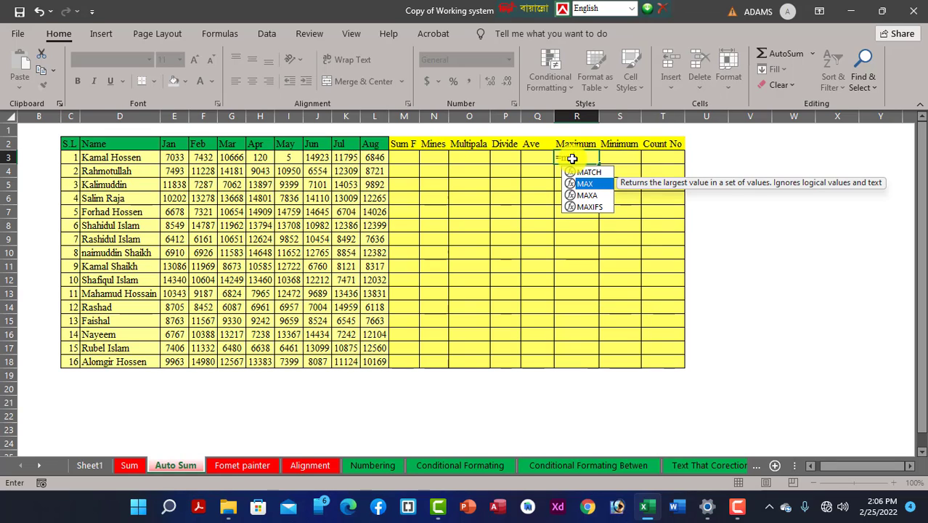
{"action": "key", "text": "Return"}
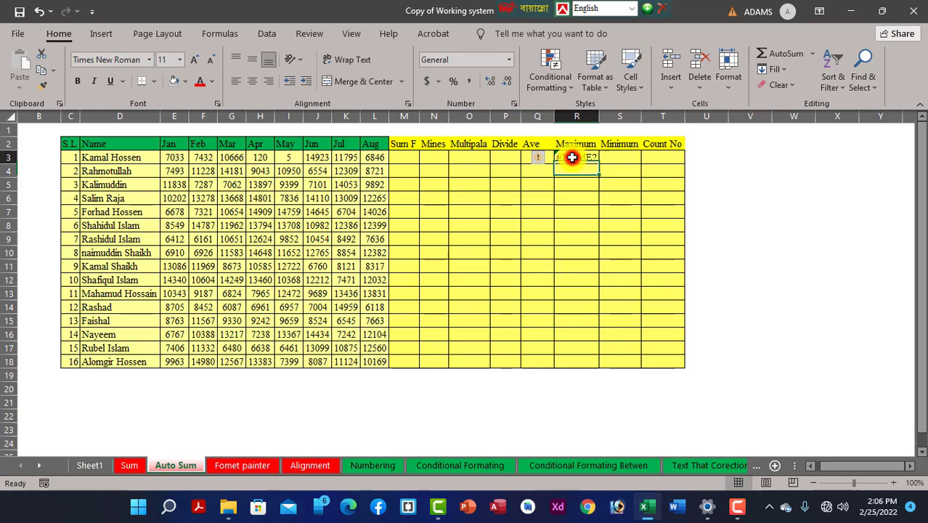
Replace the incomplete entry in cell R3 under Maximum with the start of a MAX function.
{"action": "double_click", "coordinate": [574, 158]}
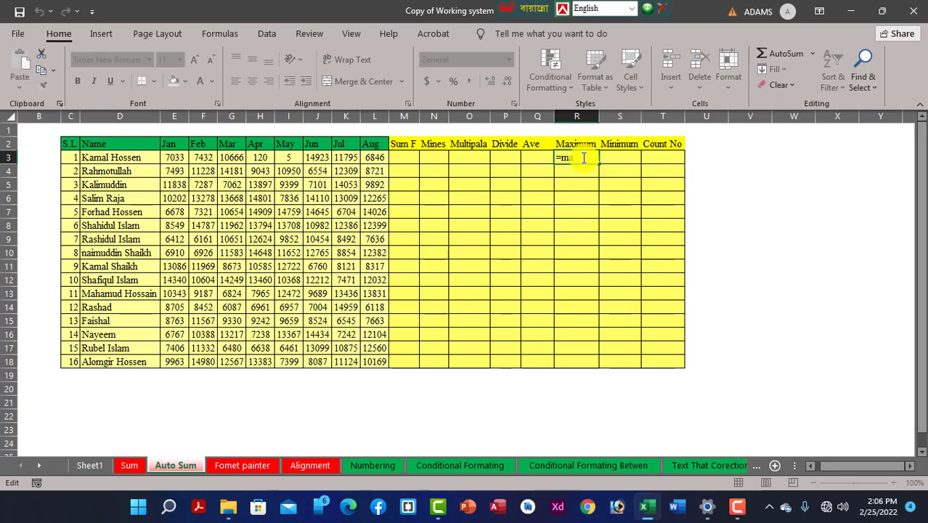
{"action": "key", "text": "BackSpace"}
{"action": "key", "text": "BackSpace"}
{"action": "type", "text": "ma"}
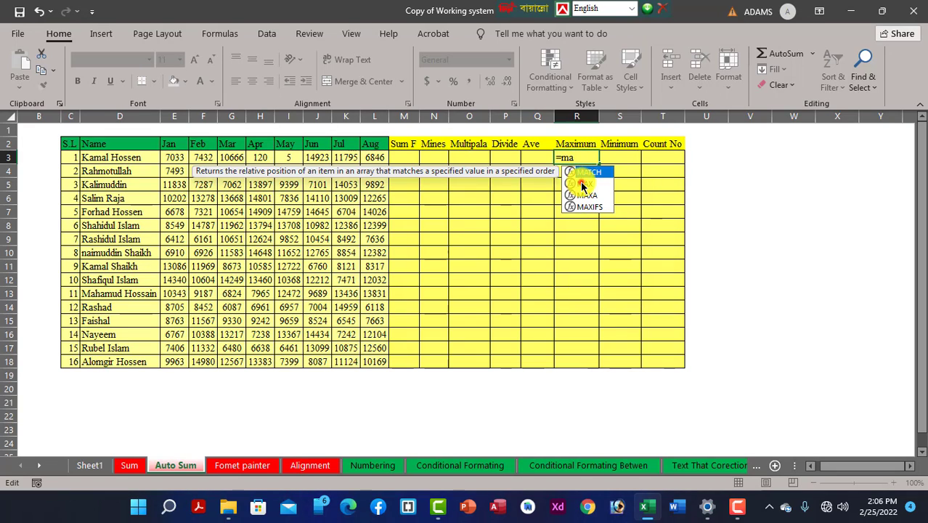
{"action": "double_click", "coordinate": [585, 183]}
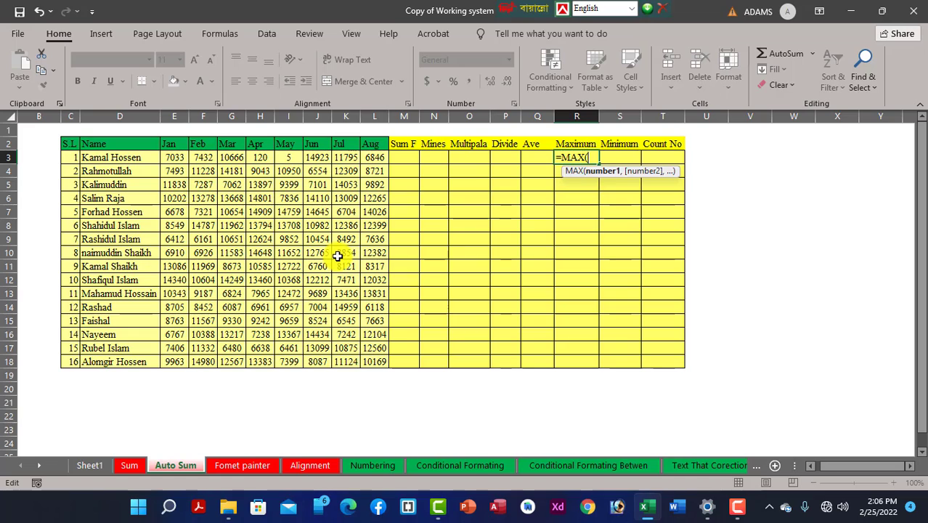
Complete the MAX formula in R3 with the Jan, Feb and Mar cells E3, F3 and G3 as separate arguments.
{"action": "left_click", "coordinate": [176, 157]}
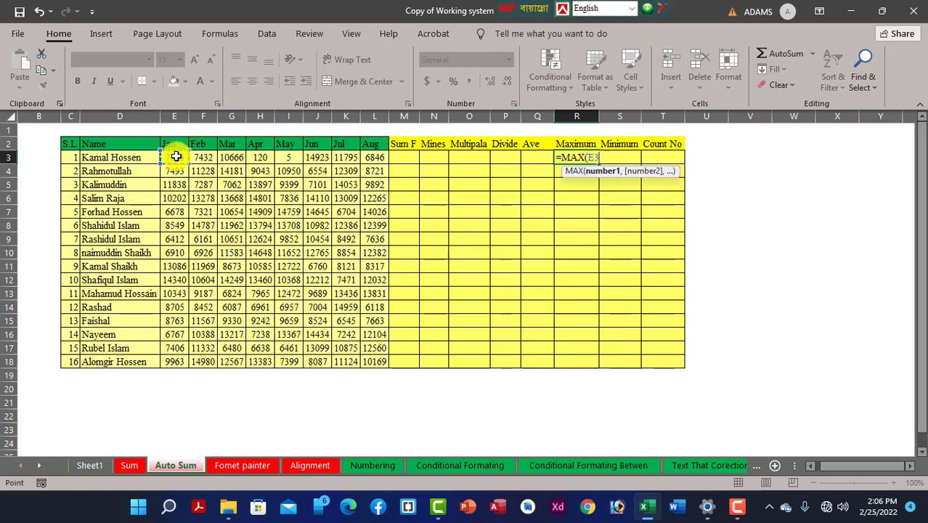
{"action": "type", "text": ","}
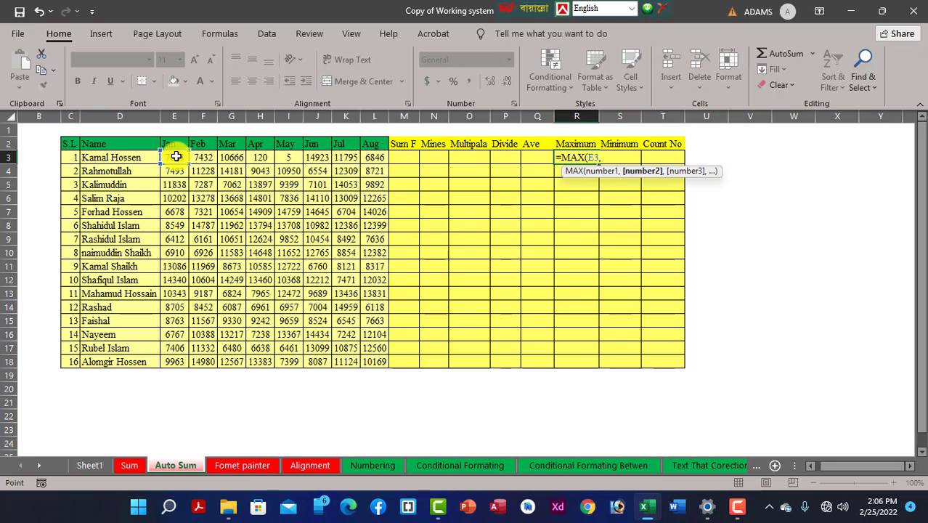
{"action": "key", "text": "Right"}
{"action": "key", "text": "BackSpace"}
{"action": "key", "text": "BackSpace"}
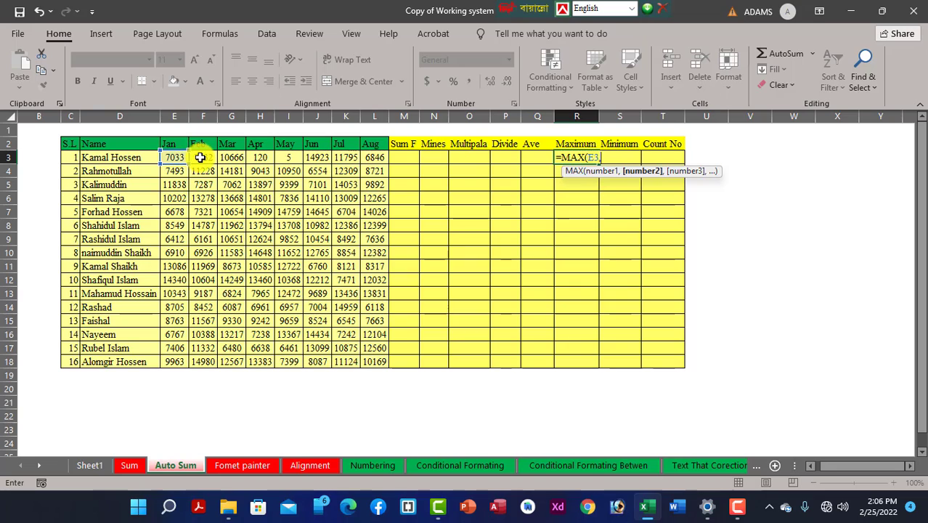
{"action": "left_click", "coordinate": [200, 157]}
{"action": "type", "text": ","}
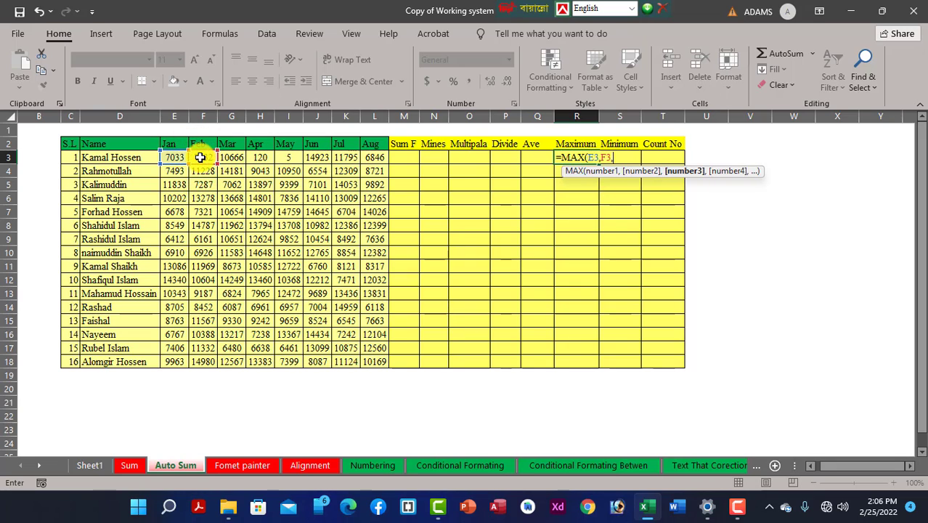
{"action": "left_click", "coordinate": [229, 158]}
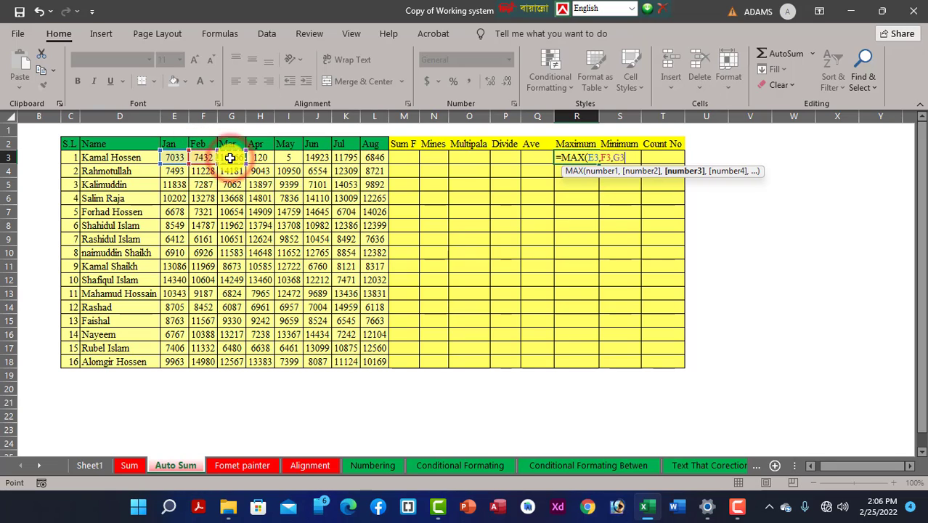
{"action": "type", "text": ","}
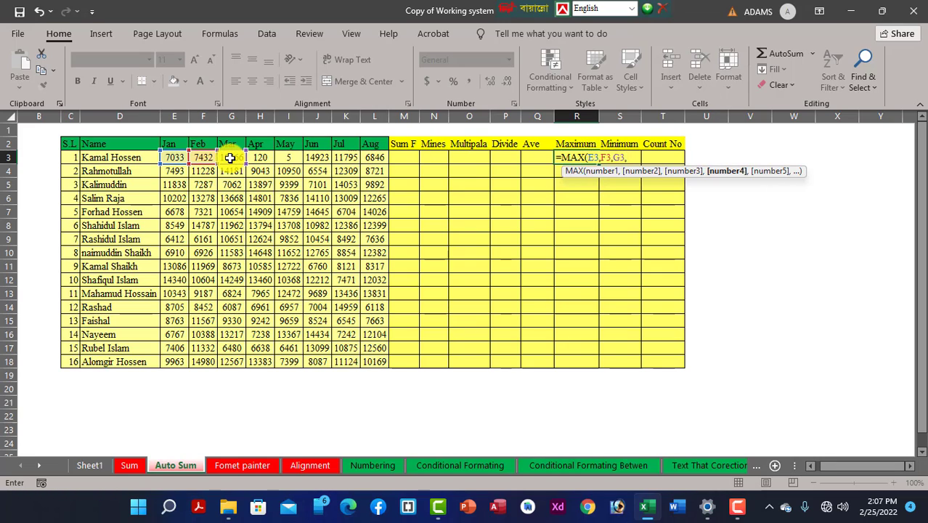
{"action": "type", "text": ")"}
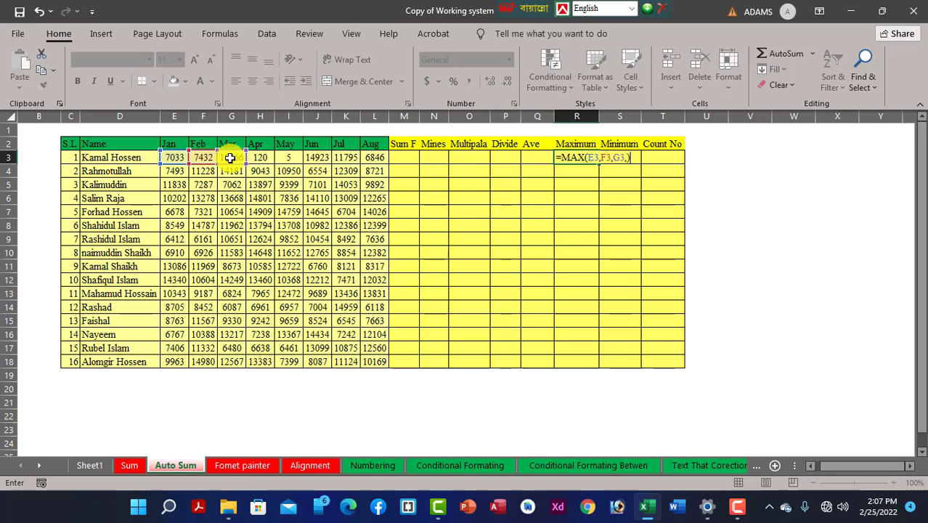
{"action": "key", "text": "BackSpace"}
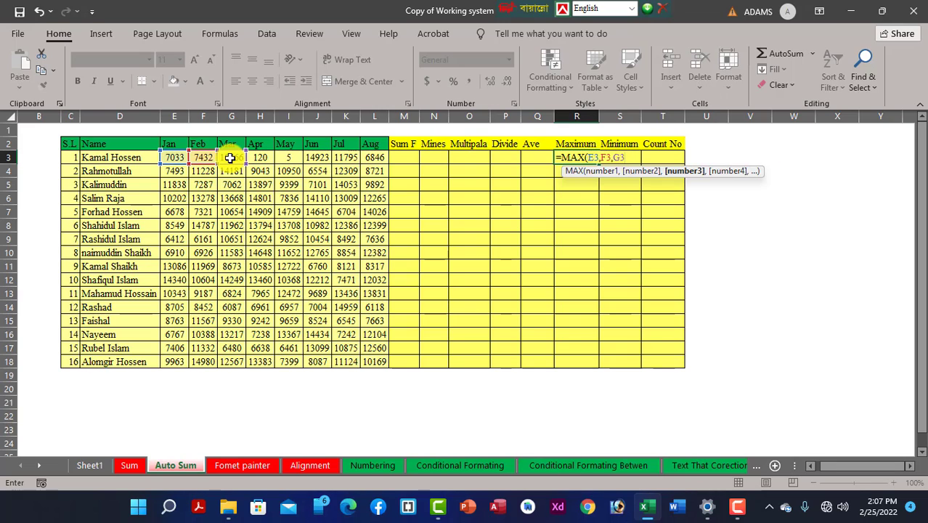
{"action": "type", "text": ")"}
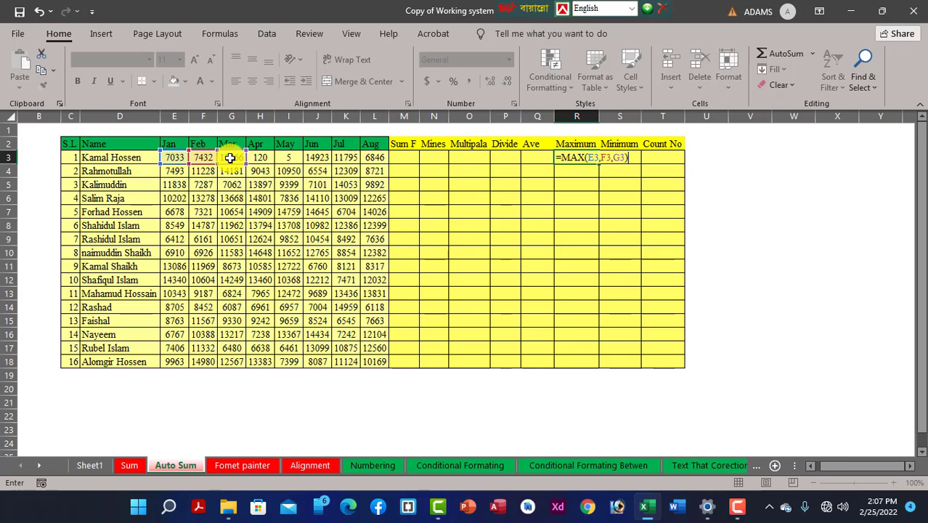
{"action": "key", "text": "Return"}
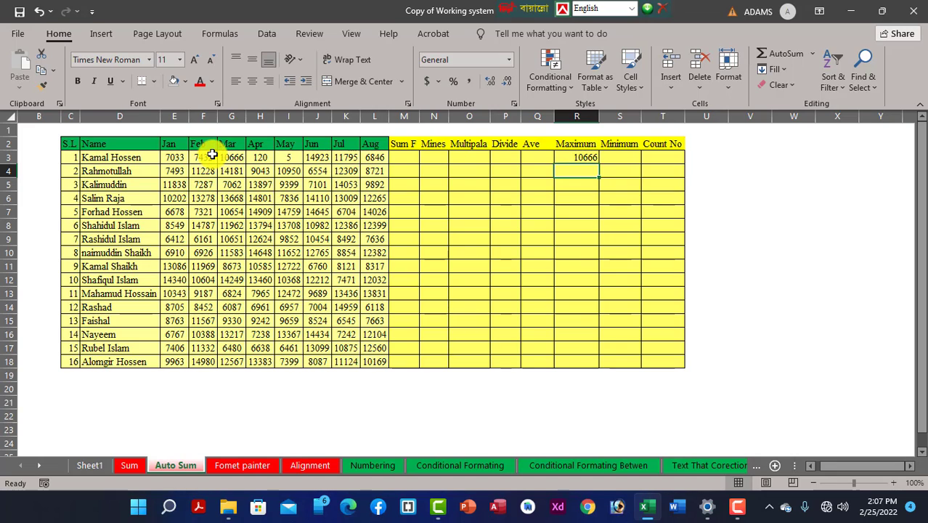
Replace the formula in R3 with a MAX formula over all monthly values from Jan to Aug, E3:L18.
{"action": "left_click", "coordinate": [585, 158]}
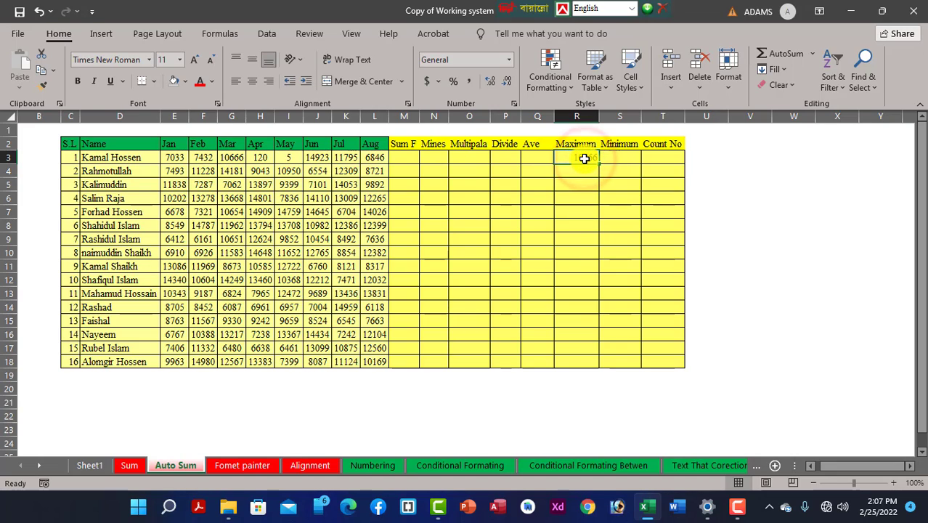
{"action": "double_click", "coordinate": [585, 158]}
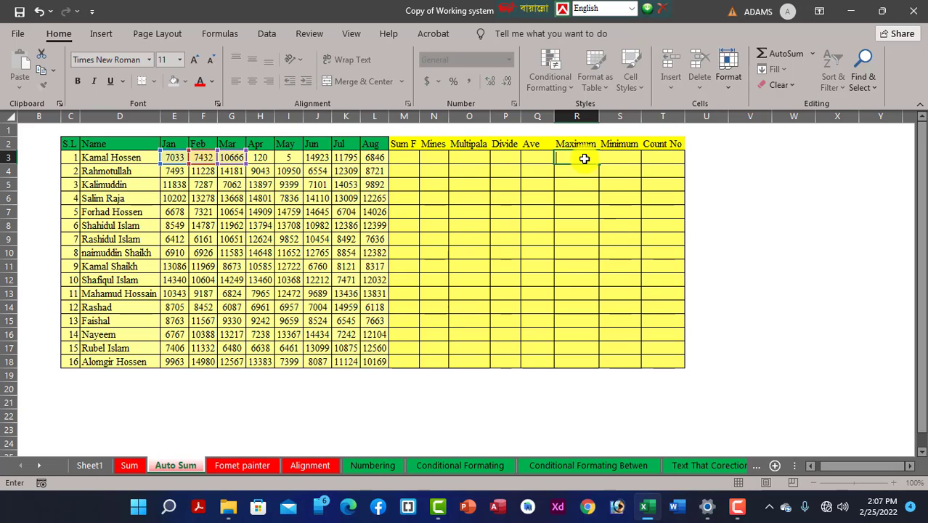
{"action": "type", "text": "="}
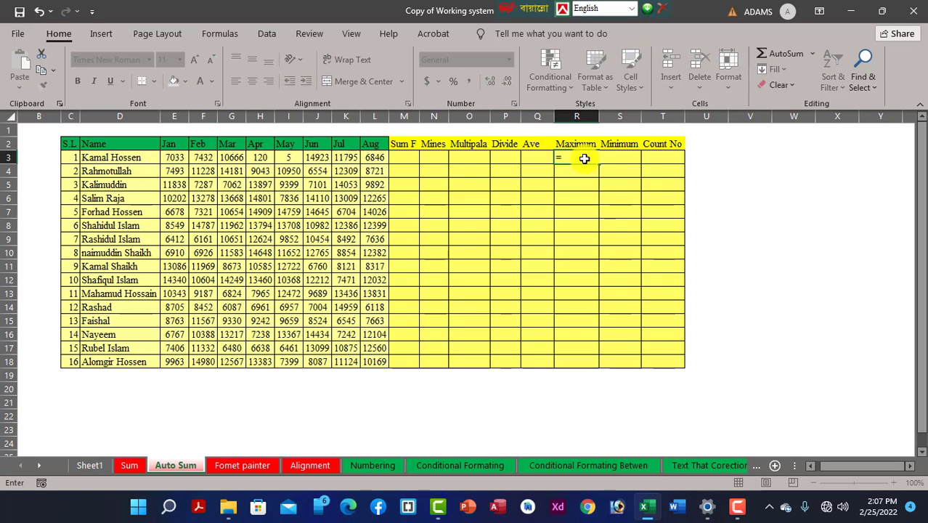
{"action": "type", "text": "ma"}
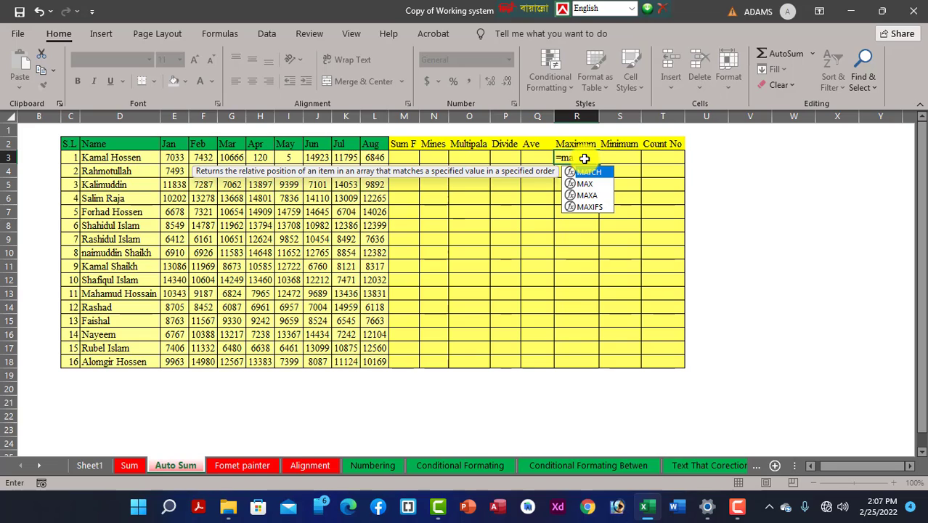
{"action": "type", "text": "x"}
{"action": "key", "text": "Escape"}
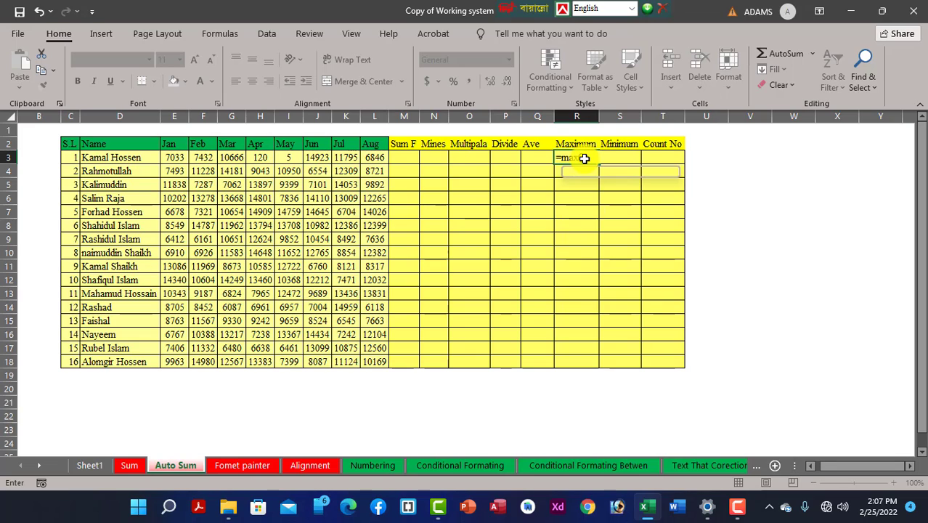
{"action": "type", "text": "("}
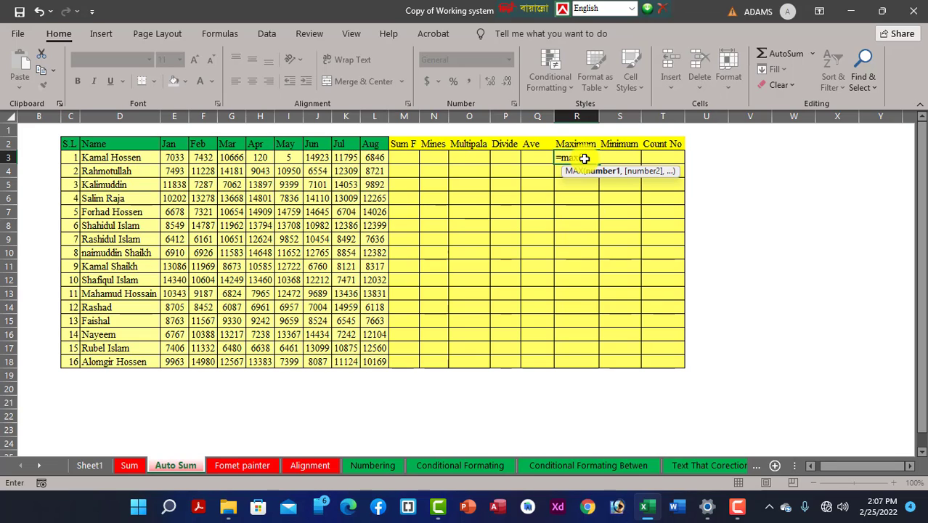
{"action": "left_click_drag", "start_coordinate": [175, 157], "coordinate": [367, 369]}
{"action": "type", "text": ")"}
{"action": "key", "text": "Return"}
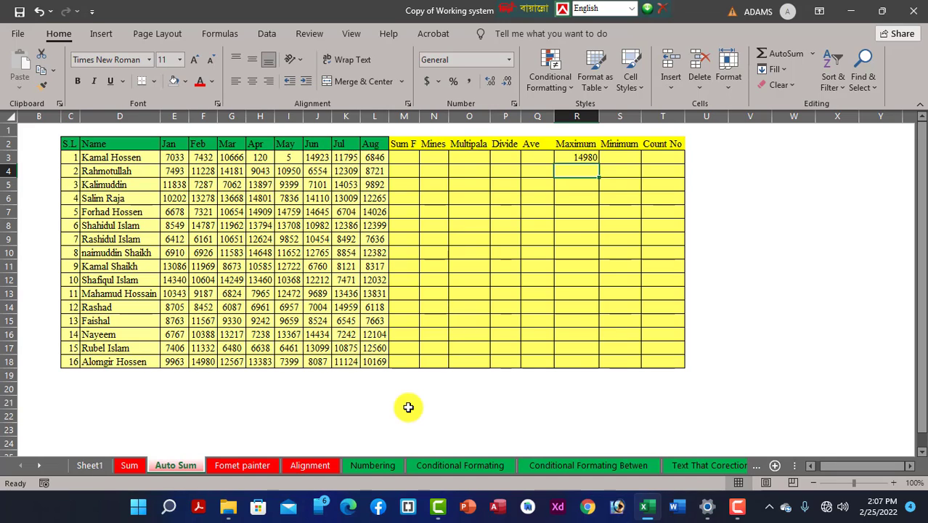
{"action": "key", "text": "alt"}
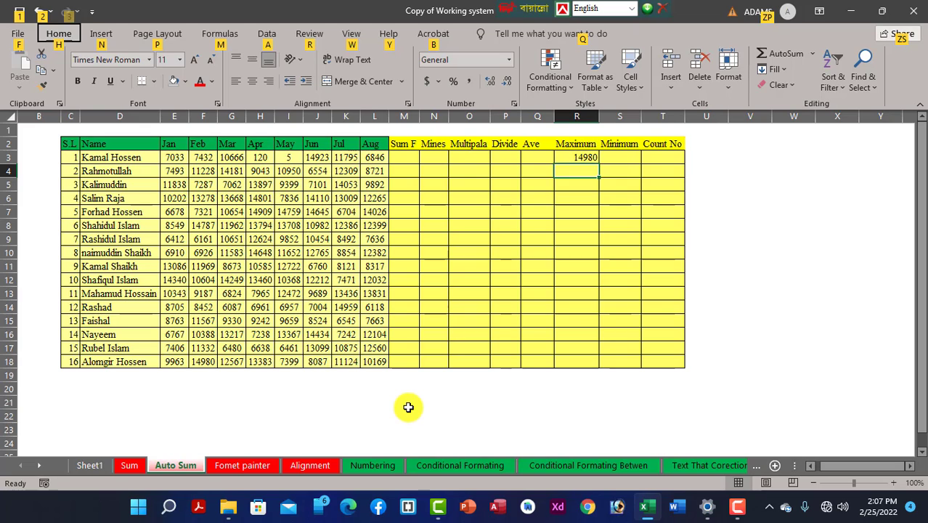
{"action": "key", "text": "alt"}
{"action": "key", "text": "alt+f"}
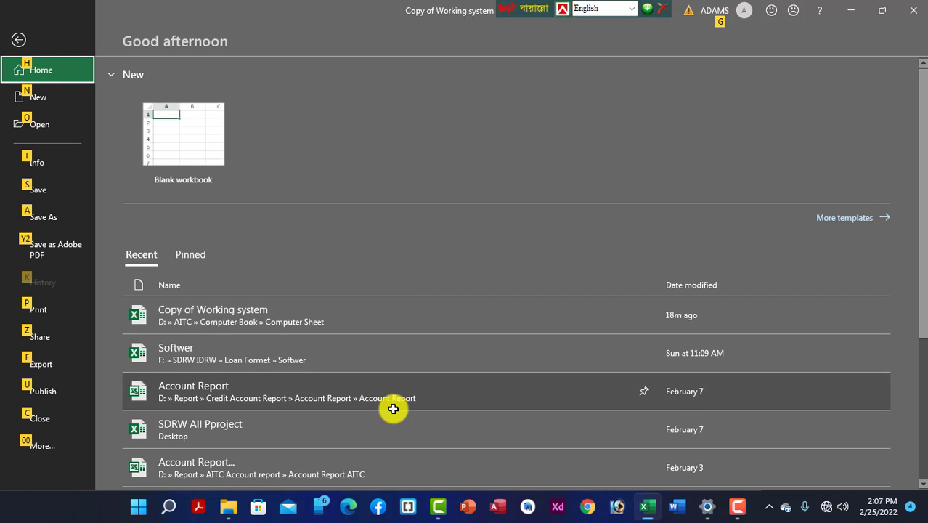
{"action": "left_click", "coordinate": [18, 40]}
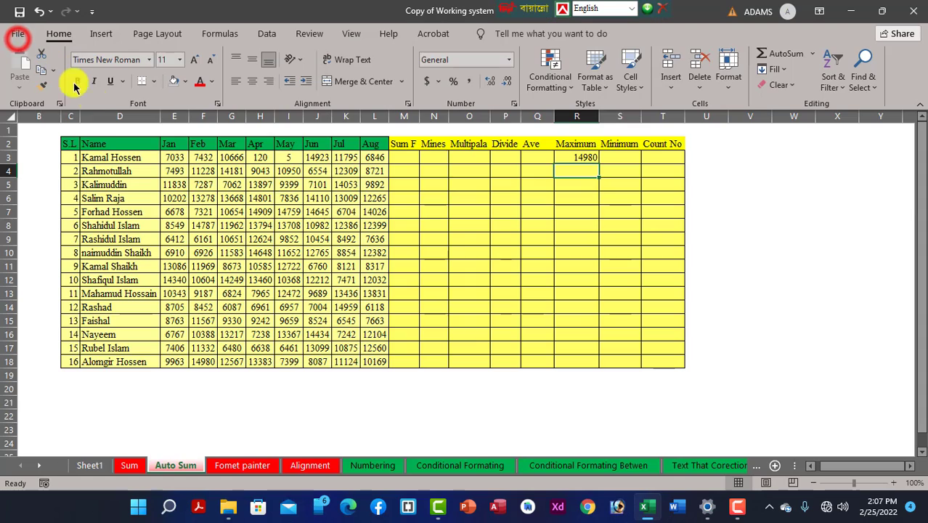
{"action": "key", "text": "alt"}
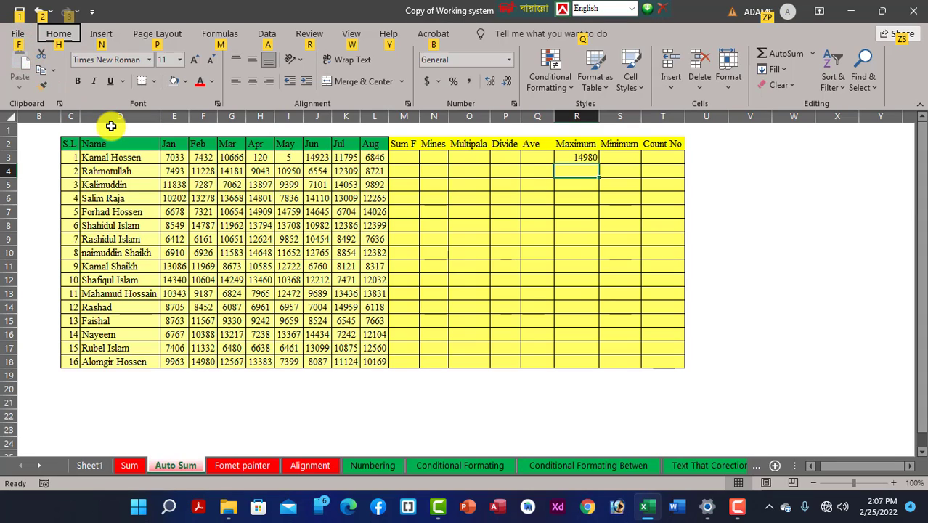
{"action": "key", "text": "f"}
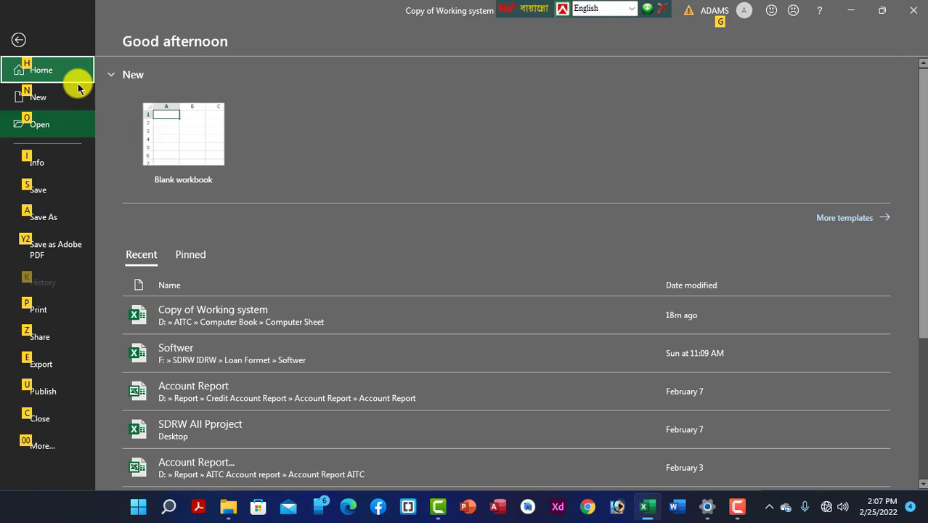
{"action": "left_click", "coordinate": [22, 40]}
Search the Auto Sum sheet for 14980 to locate the maximum value in the monthly data, and close the search.
{"action": "left_click", "coordinate": [750, 266]}
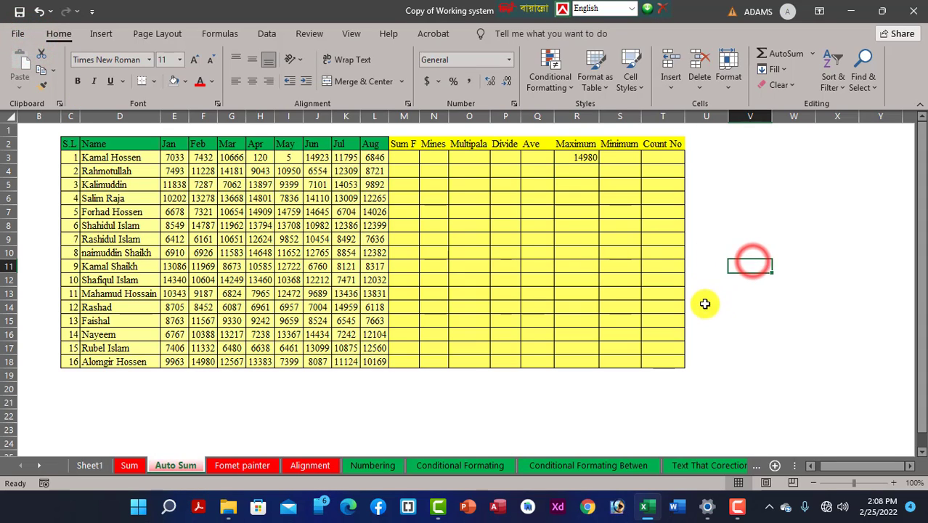
{"action": "left_click", "coordinate": [866, 89]}
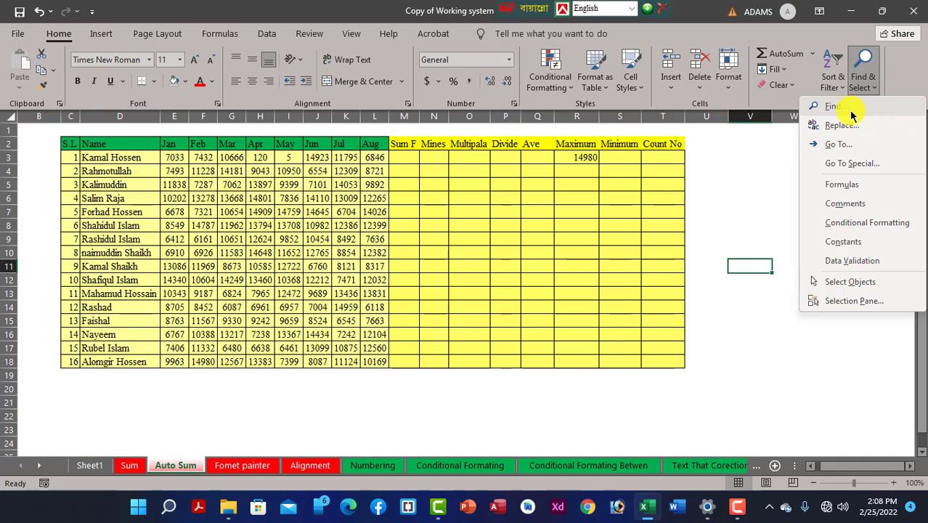
{"action": "left_click", "coordinate": [836, 106]}
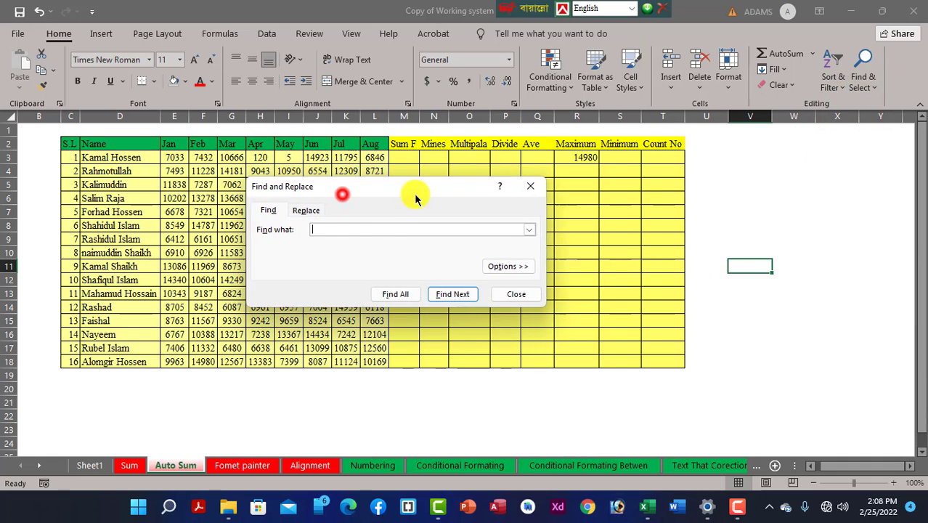
{"action": "left_click_drag", "start_coordinate": [415, 199], "coordinate": [703, 189]}
{"action": "left_click", "coordinate": [625, 218]}
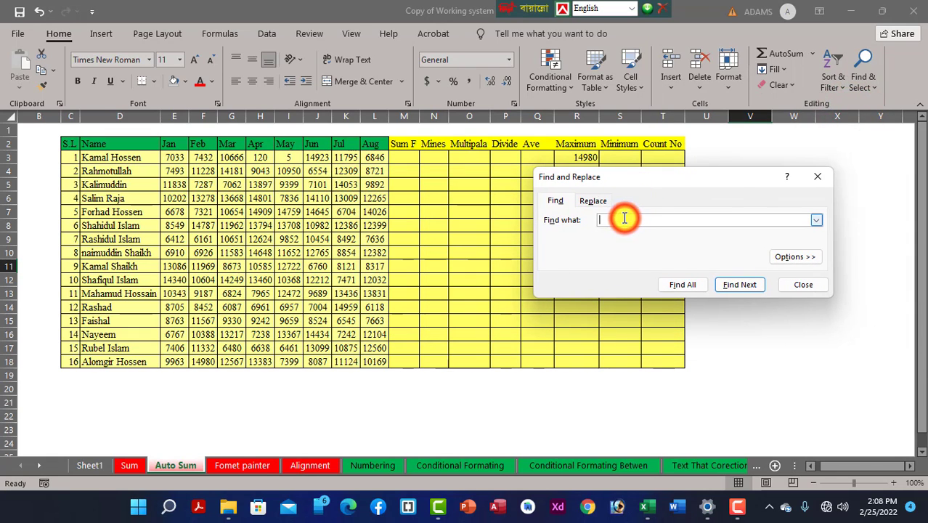
{"action": "type", "text": "14980"}
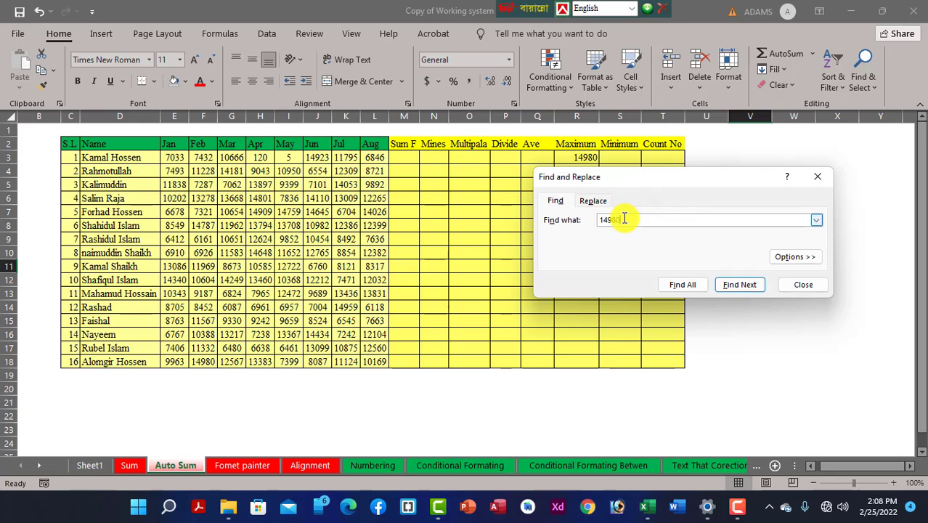
{"action": "left_click", "coordinate": [739, 284]}
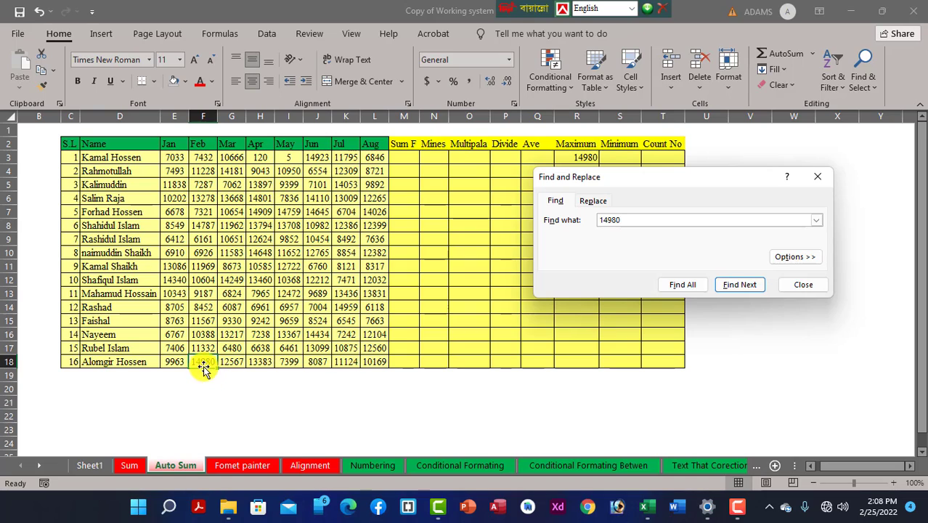
{"action": "left_click", "coordinate": [828, 174]}
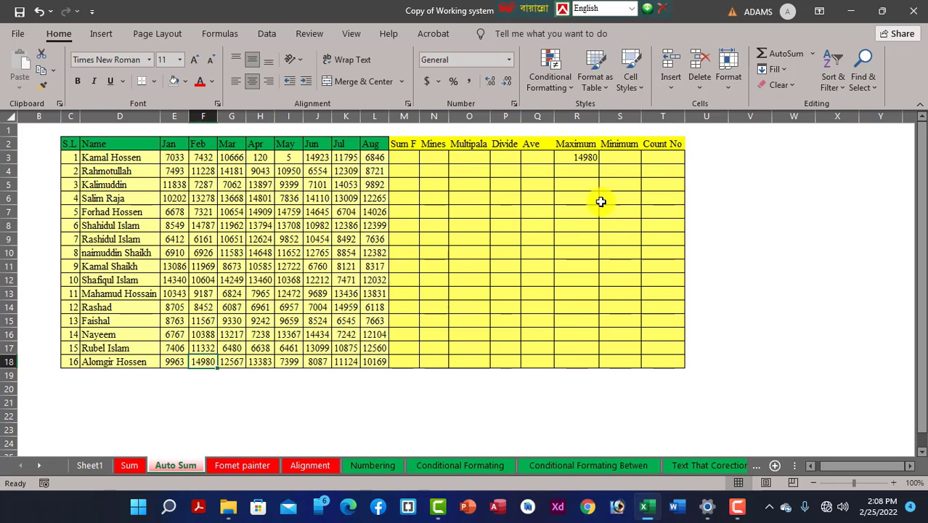
Enter a MIN formula in S3 under Minimum over all monthly values from Jan to Aug, E3:L18.
{"action": "left_click", "coordinate": [609, 164]}
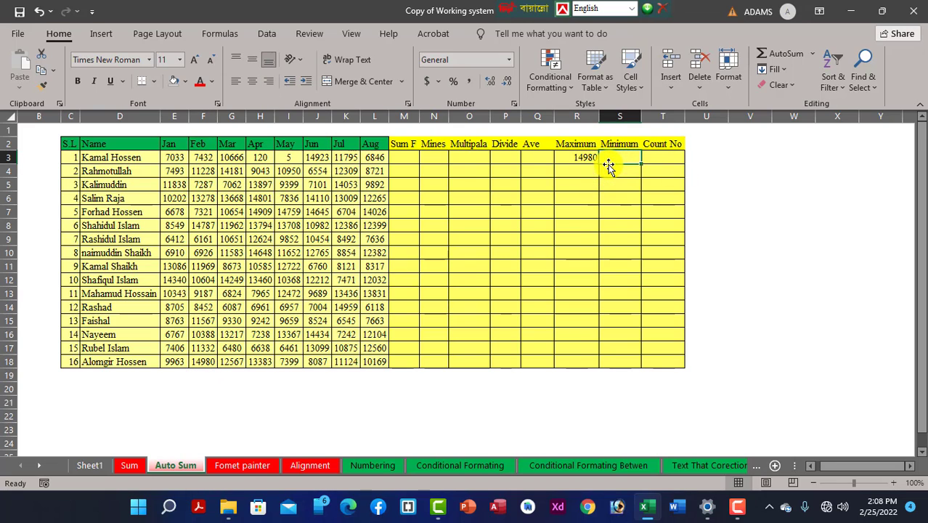
{"action": "type", "text": "=mi"}
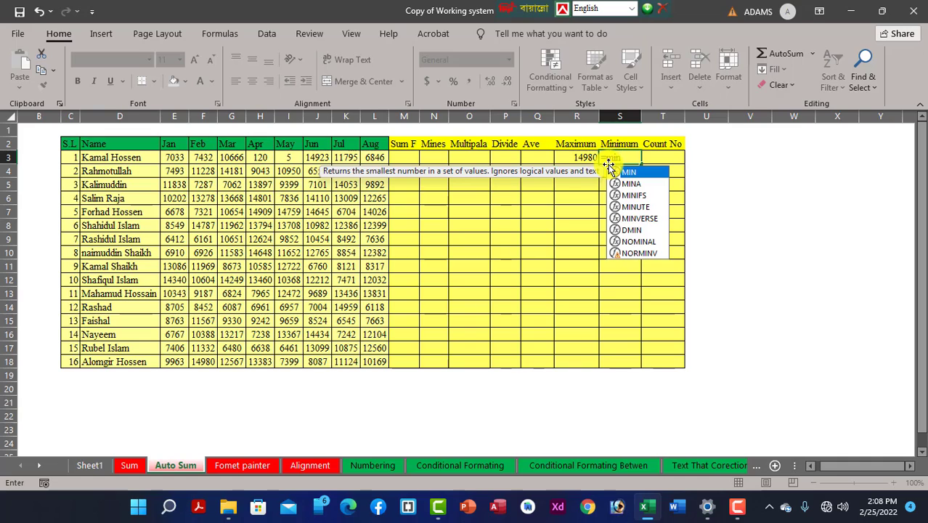
{"action": "type", "text": "n"}
{"action": "left_click", "coordinate": [636, 172]}
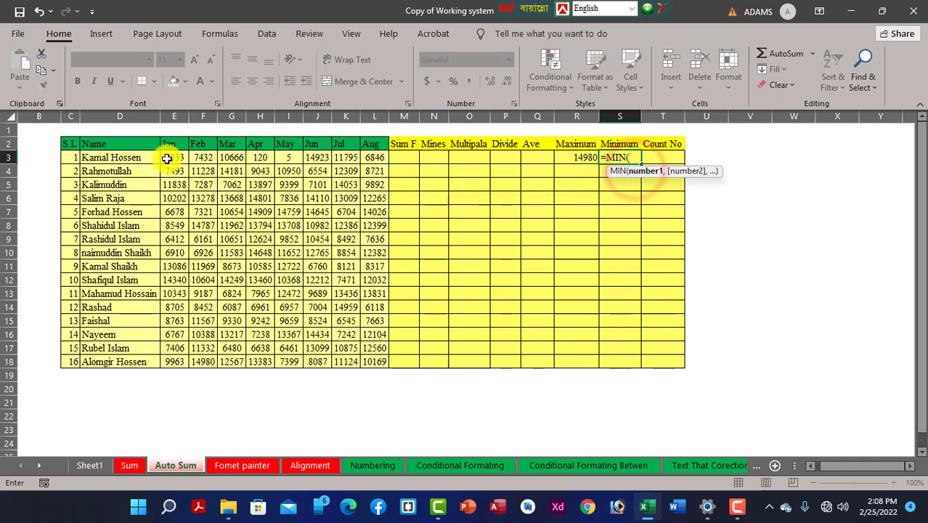
{"action": "left_click_drag", "start_coordinate": [173, 157], "coordinate": [375, 369]}
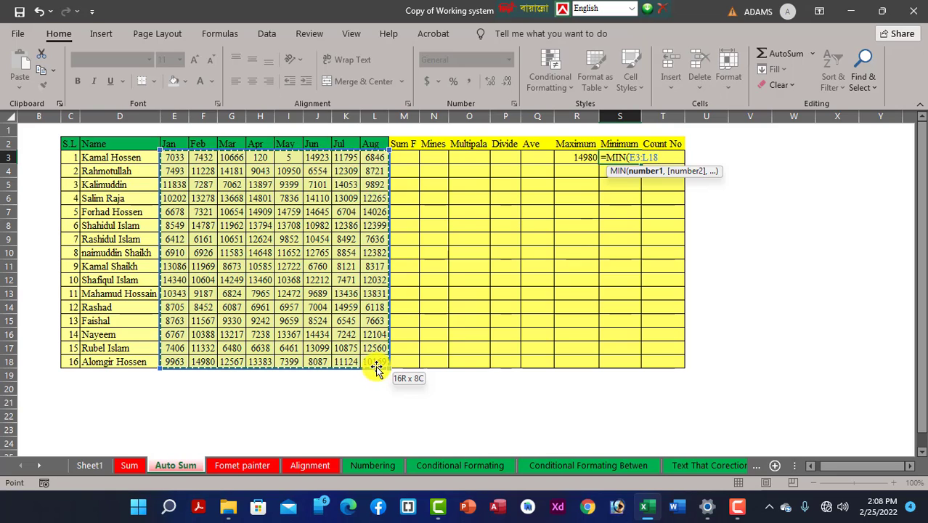
{"action": "type", "text": ")"}
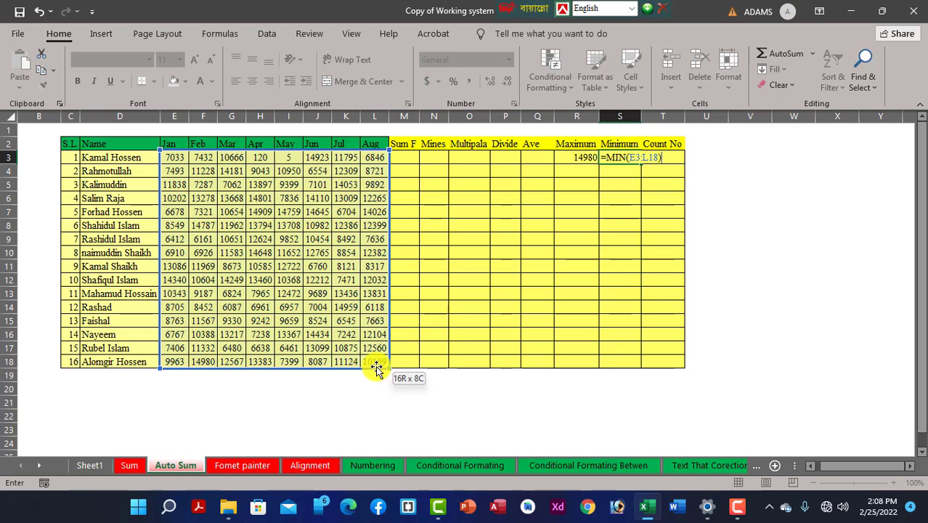
{"action": "key", "text": "Return"}
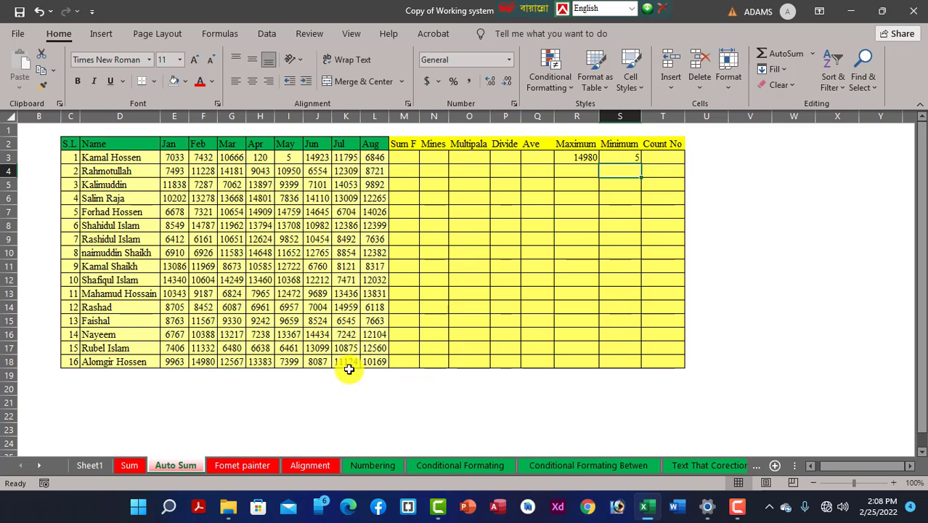
Set the May value in cell I3 to 100.
{"action": "left_click", "coordinate": [289, 156]}
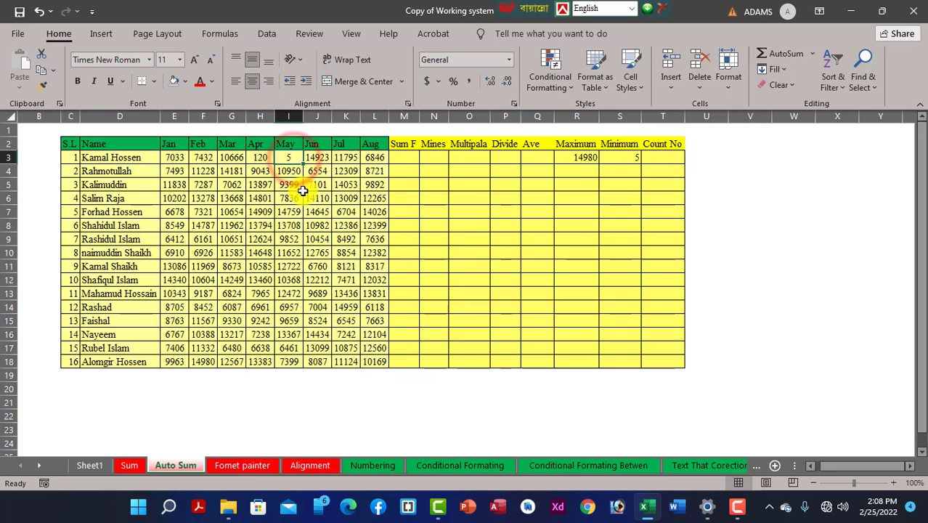
{"action": "type", "text": "100"}
{"action": "left_click", "coordinate": [289, 212]}
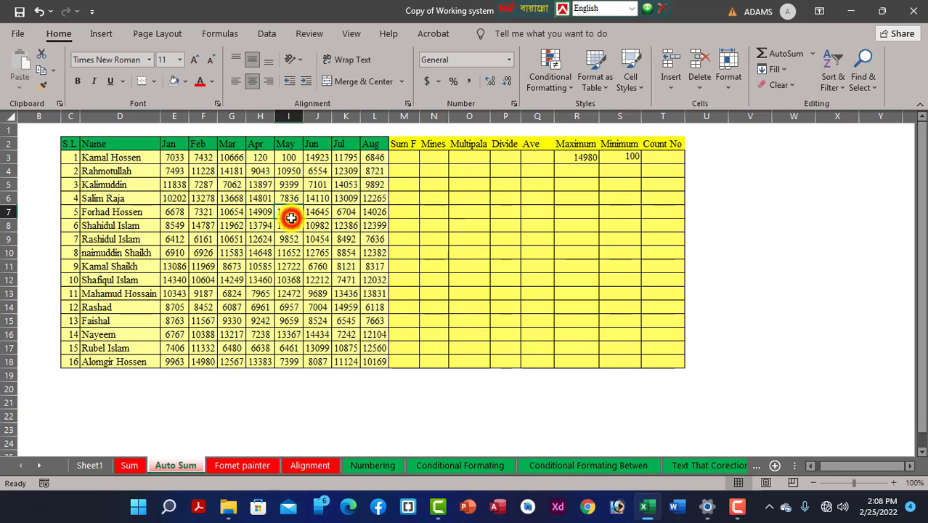
Replace the May value in cell I3 with 130.
{"action": "left_click", "coordinate": [282, 155]}
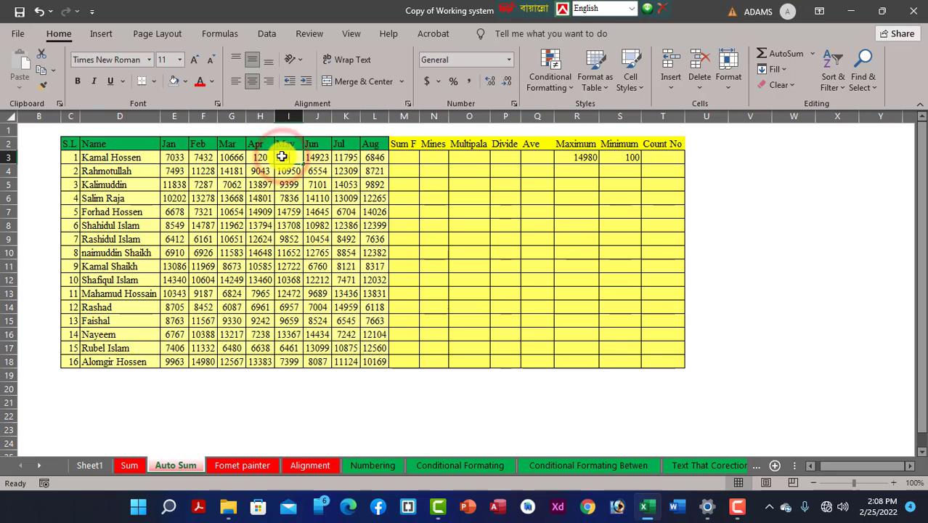
{"action": "key", "text": "BackSpace"}
{"action": "type", "text": "130"}
{"action": "key", "text": "Return"}
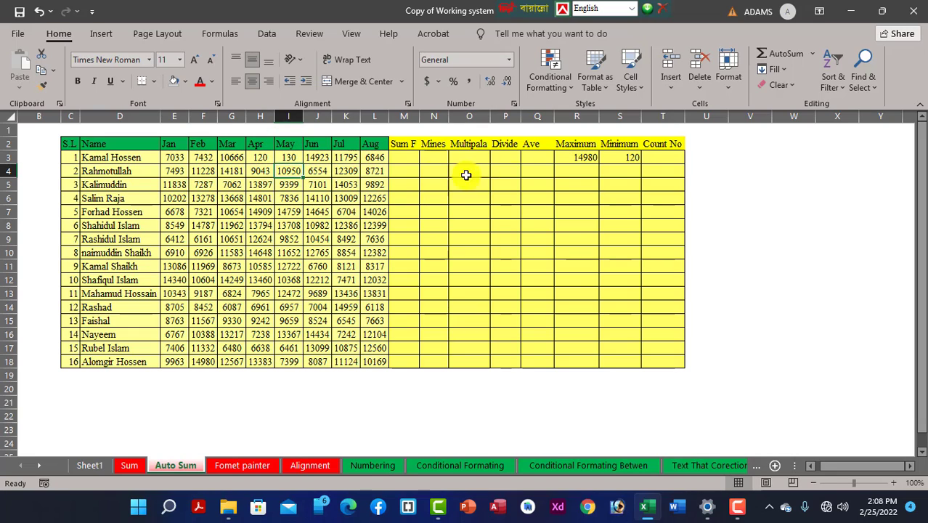
Enter a COUNT formula in T3 under Count No over E3:L18, and select that range to check its count.
{"action": "left_click", "coordinate": [680, 159]}
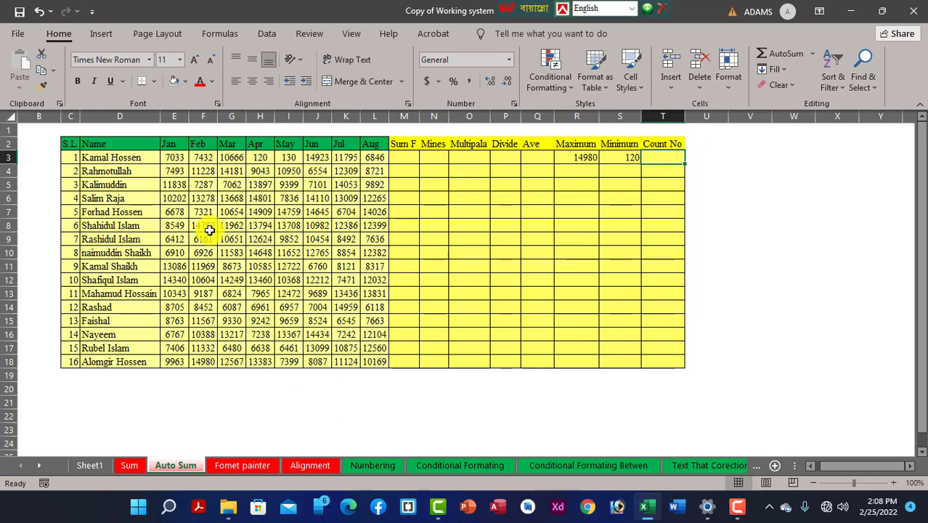
{"action": "type", "text": "="}
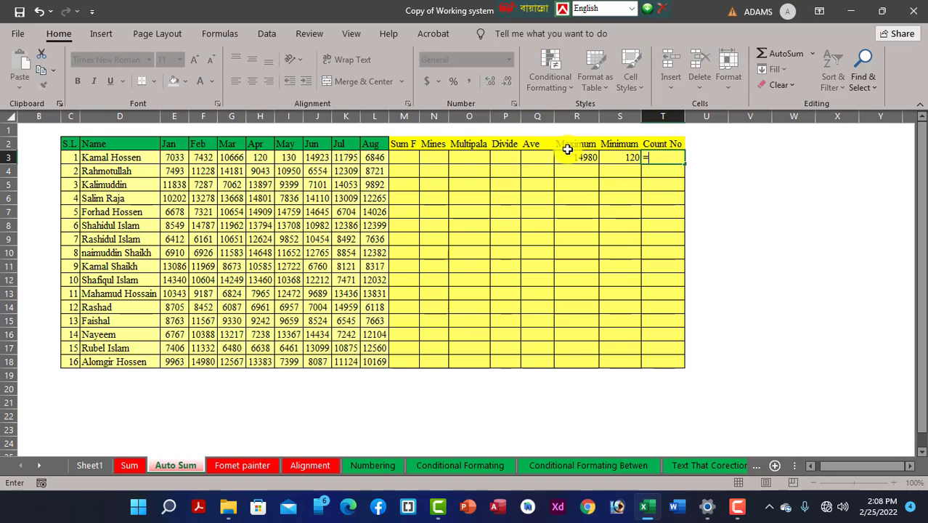
{"action": "type", "text": "cou"}
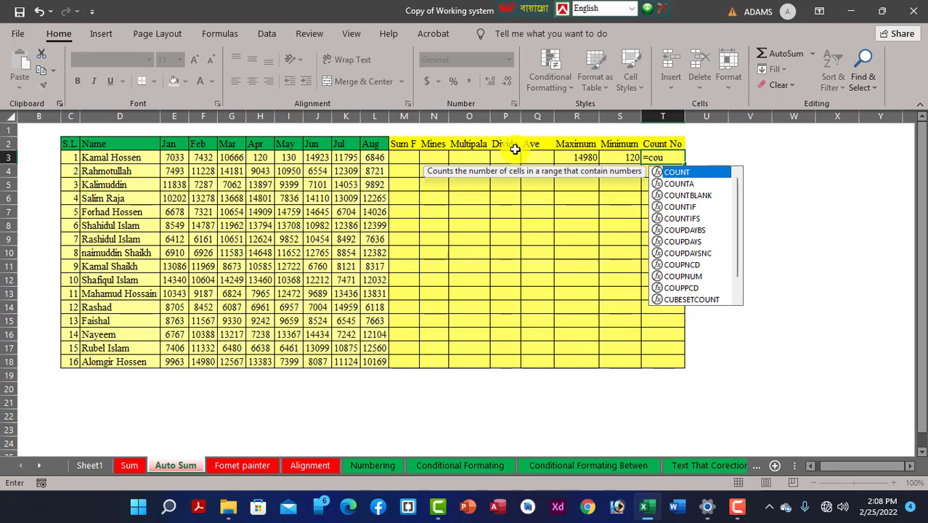
{"action": "double_click", "coordinate": [694, 173]}
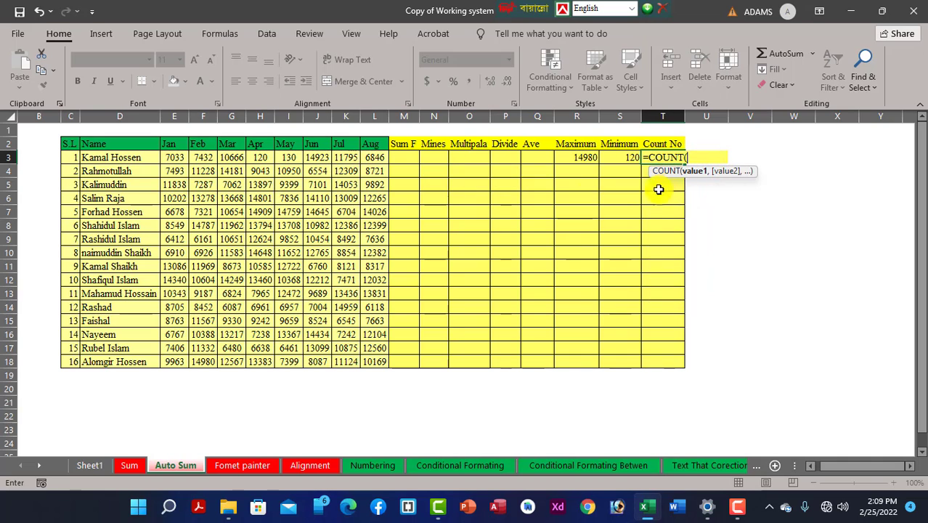
{"action": "left_click", "coordinate": [175, 157]}
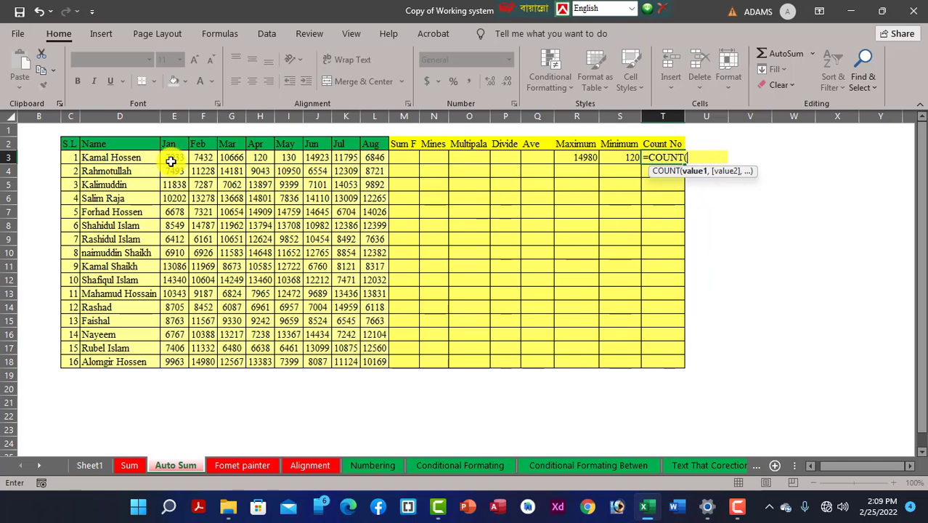
{"action": "left_click_drag", "start_coordinate": [175, 156], "coordinate": [309, 275]}
{"action": "left_click_drag", "start_coordinate": [367, 354], "coordinate": [389, 347]}
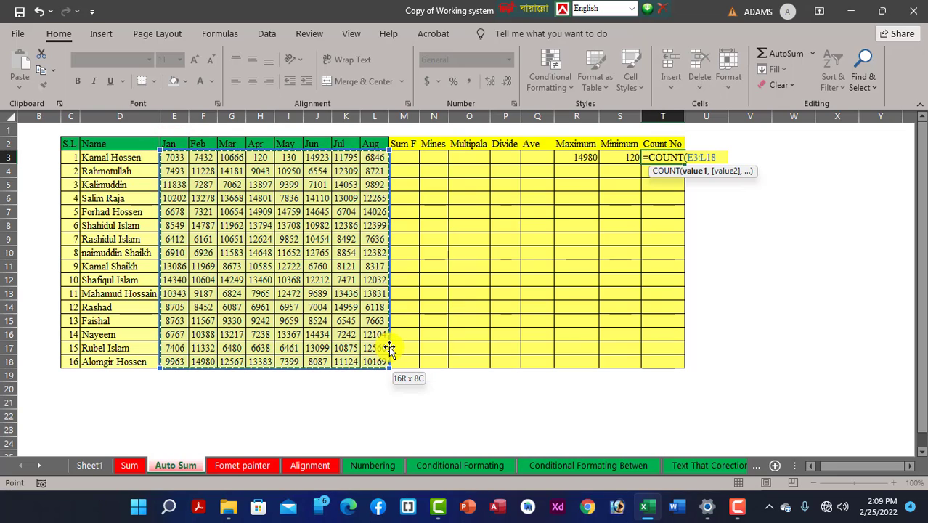
{"action": "type", "text": ")"}
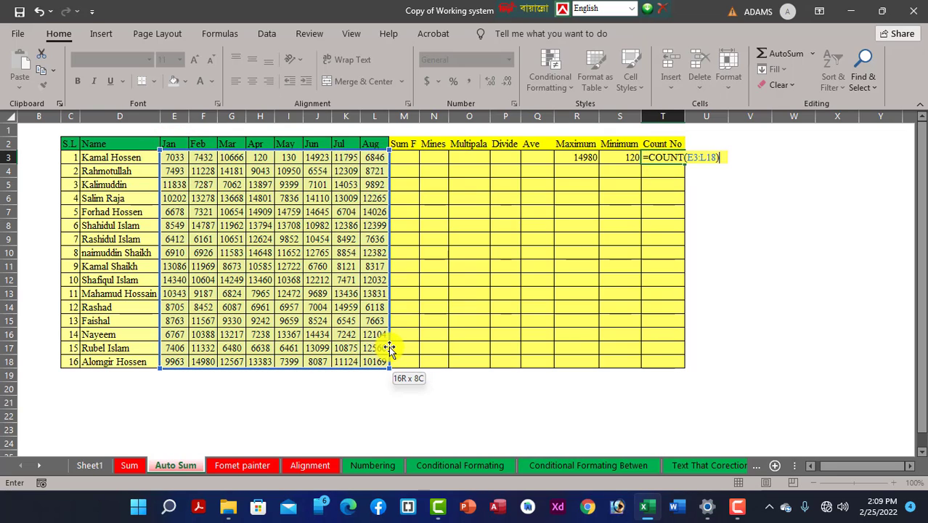
{"action": "key", "text": "Return"}
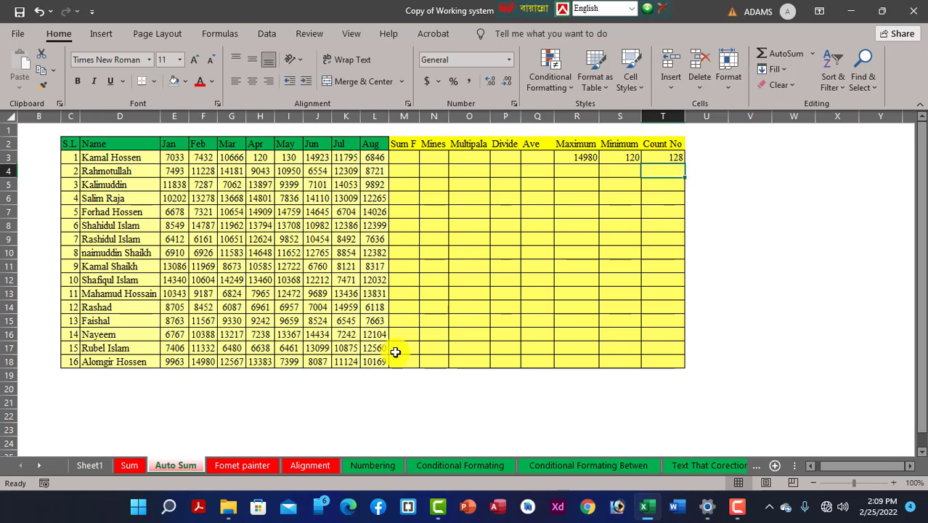
{"action": "left_click", "coordinate": [182, 158]}
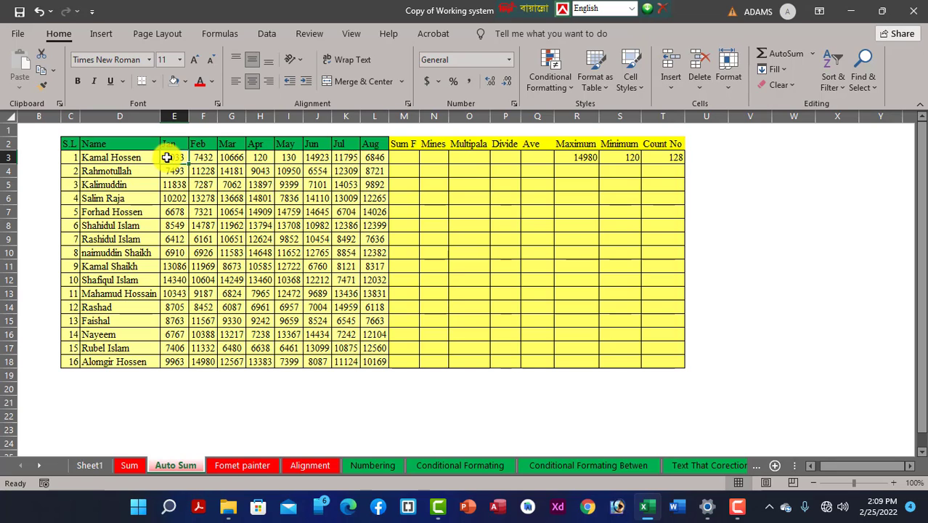
{"action": "left_click_drag", "start_coordinate": [168, 158], "coordinate": [369, 362]}
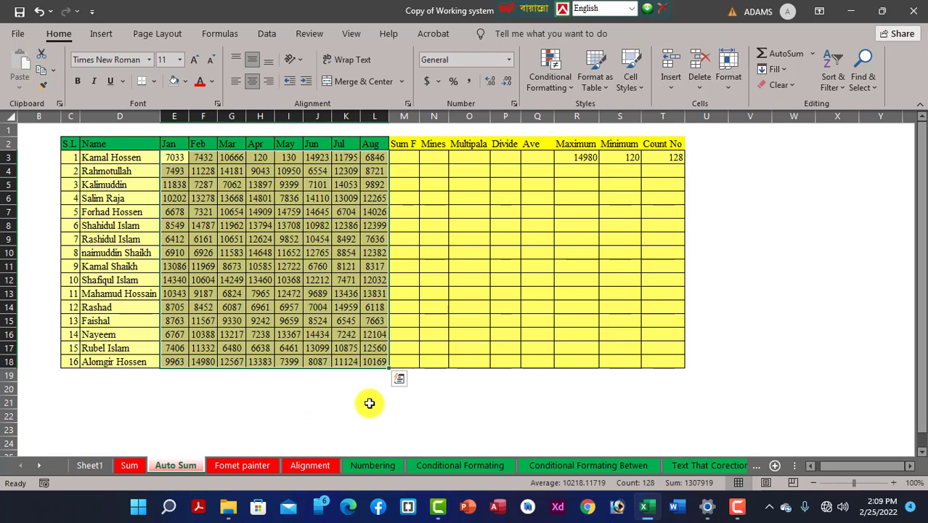
On the Fomet painter sheet, apply the formatting of C5:D15 to F5:G15 with Format Painter, and undo it.
{"action": "left_click", "coordinate": [250, 467]}
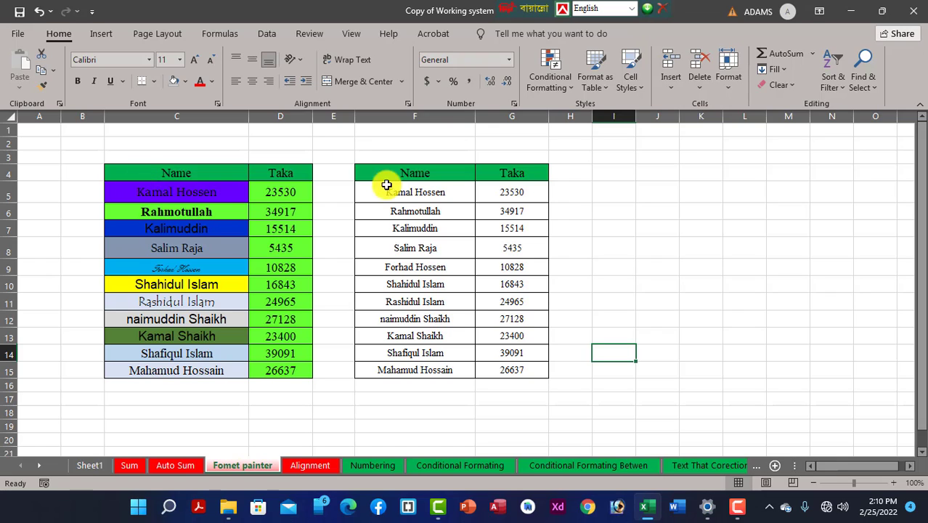
{"action": "left_click", "coordinate": [168, 190]}
{"action": "left_click_drag", "start_coordinate": [280, 212], "coordinate": [292, 373]}
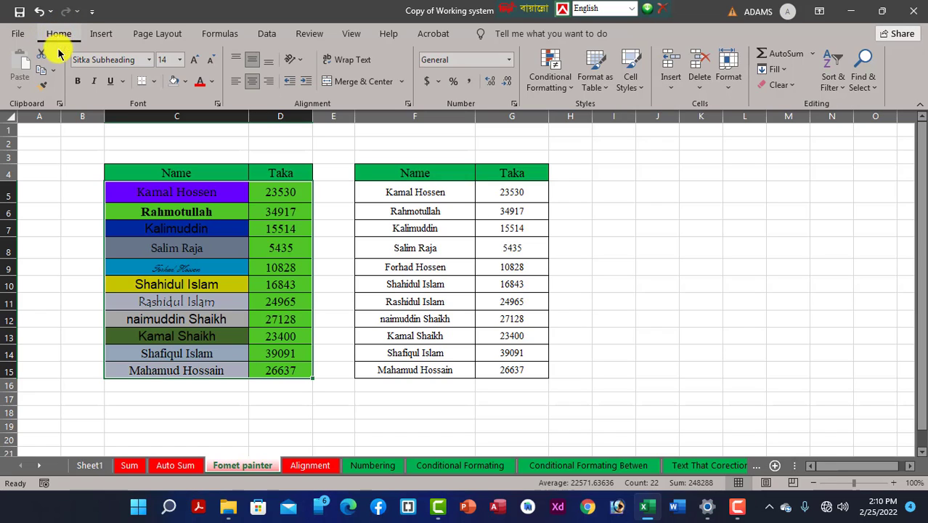
{"action": "left_click", "coordinate": [42, 88]}
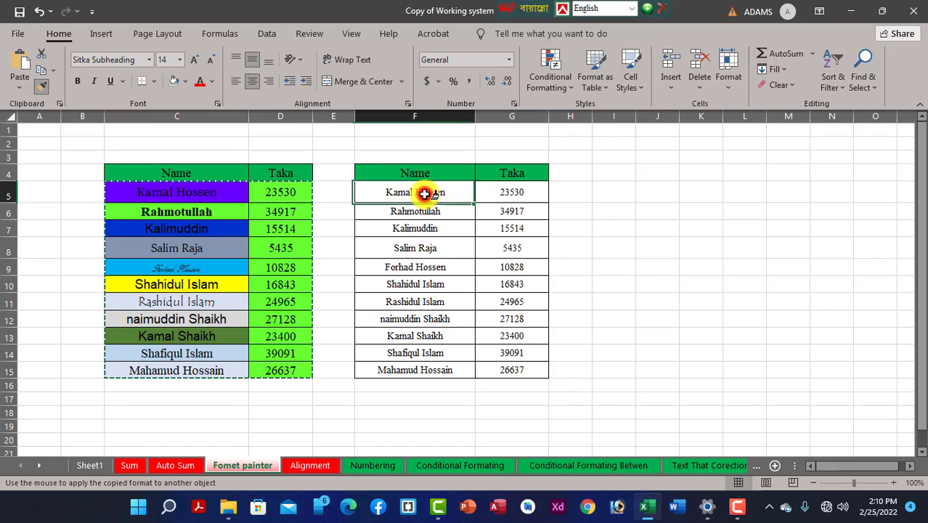
{"action": "left_click", "coordinate": [425, 192]}
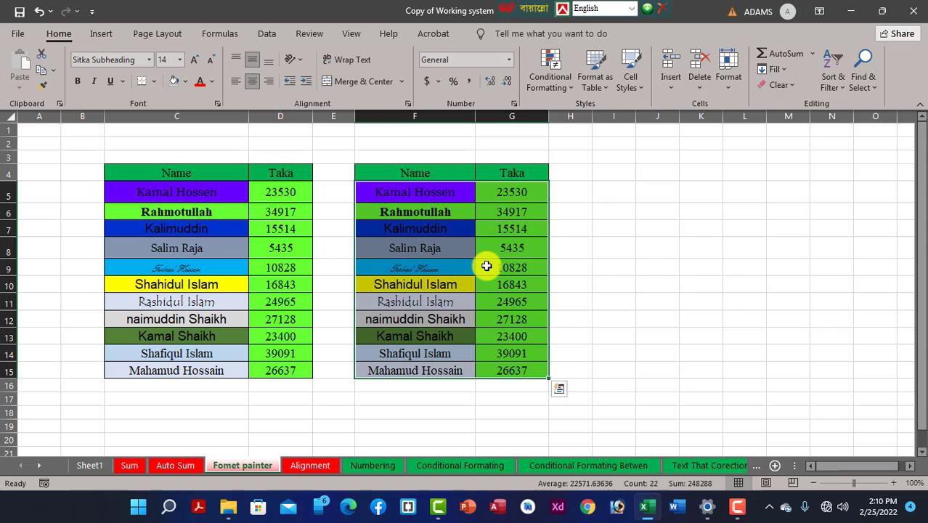
{"action": "key", "text": "ctrl+z"}
{"action": "left_click", "coordinate": [601, 268]}
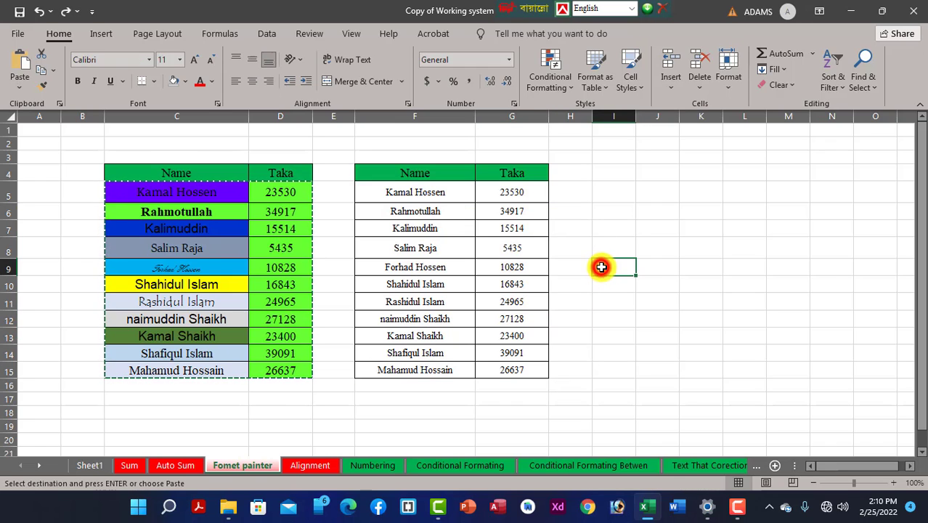
Copy the plain Name and Taka table F4:G15 and paste it at I4.
{"action": "mouse_move", "coordinate": [398, 174]}
{"action": "left_mouse_down"}
{"action": "mouse_move", "coordinate": [530, 262]}
{"action": "mouse_move", "coordinate": [526, 370]}
{"action": "left_mouse_up"}
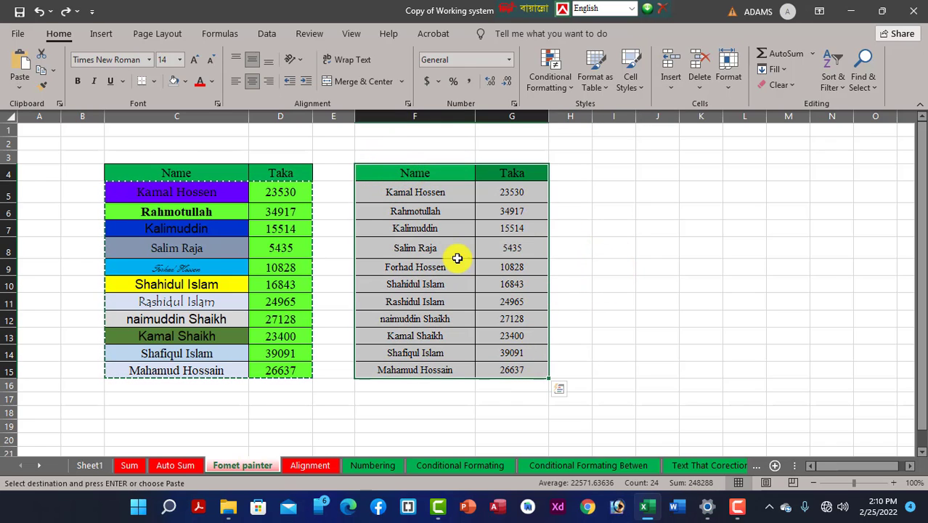
{"action": "right_click", "coordinate": [455, 257]}
{"action": "left_click", "coordinate": [486, 130]}
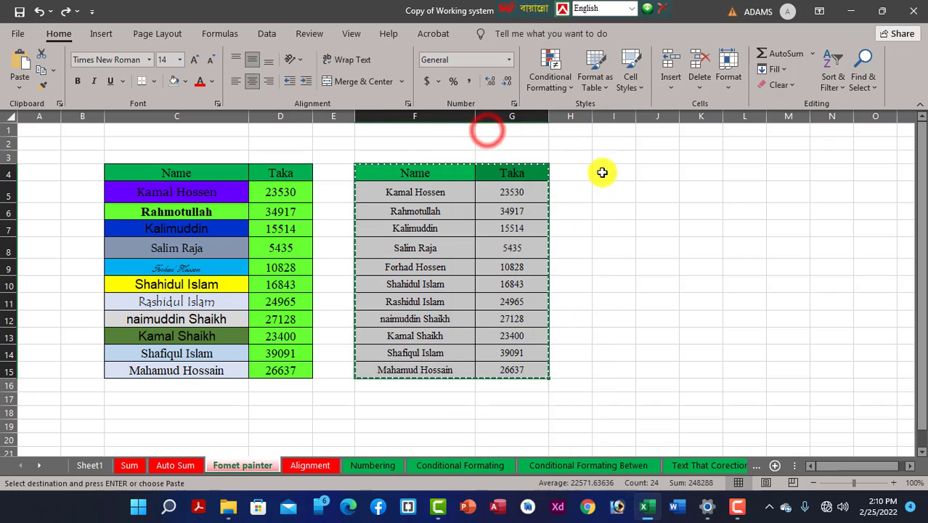
{"action": "left_click", "coordinate": [614, 172]}
{"action": "right_click", "coordinate": [614, 173]}
{"action": "left_click", "coordinate": [649, 195]}
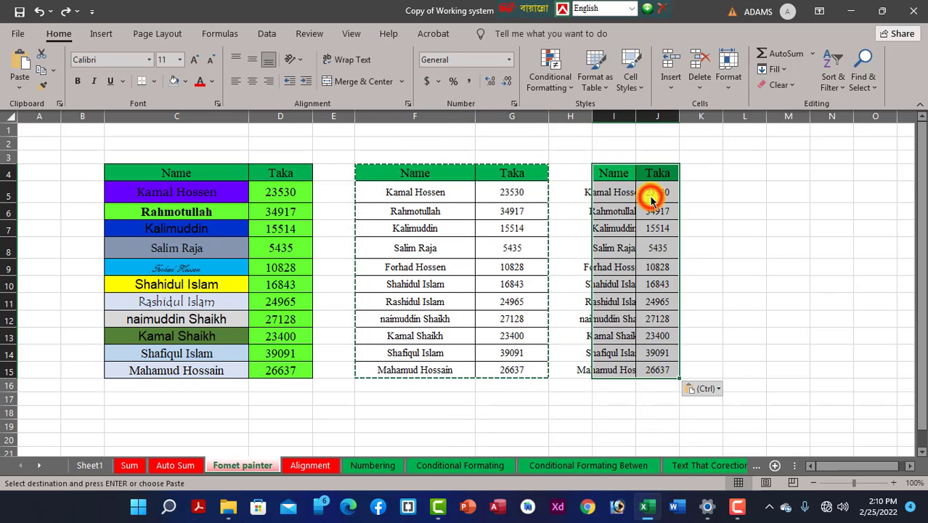
Widen columns I and J so the pasted Name and Taka table fits its names and figures.
{"action": "left_click_drag", "start_coordinate": [636, 116], "coordinate": [774, 137]}
{"action": "left_click", "coordinate": [726, 191]}
{"action": "left_click", "coordinate": [692, 249]}
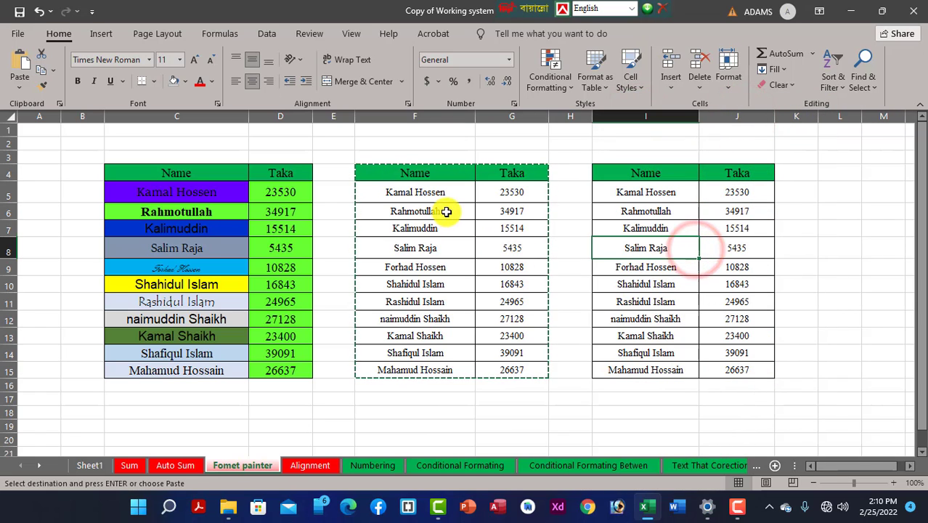
{"action": "left_click", "coordinate": [838, 284]}
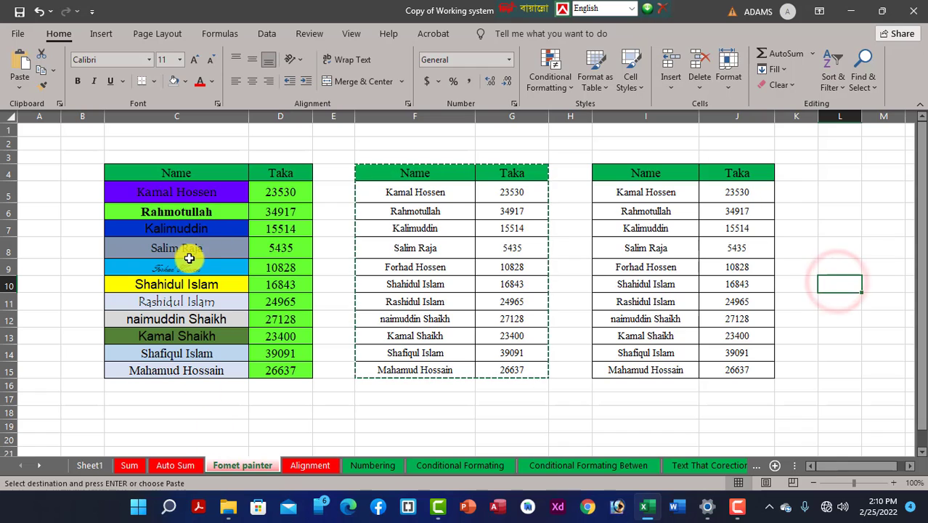
{"action": "left_click", "coordinate": [452, 244]}
{"action": "left_click", "coordinate": [674, 238]}
{"action": "left_click", "coordinate": [623, 217]}
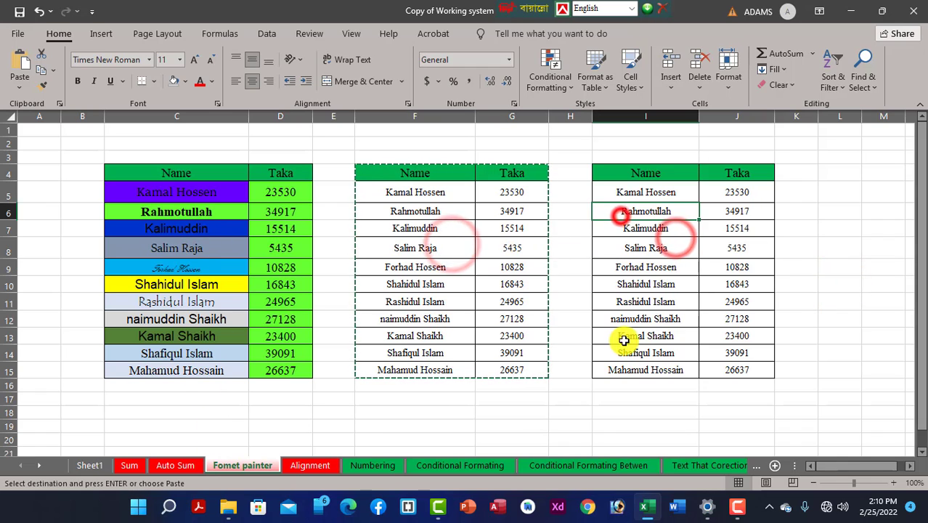
{"action": "left_click", "coordinate": [625, 342]}
{"action": "left_click", "coordinate": [685, 267]}
{"action": "left_click", "coordinate": [386, 264]}
{"action": "left_click", "coordinate": [395, 228]}
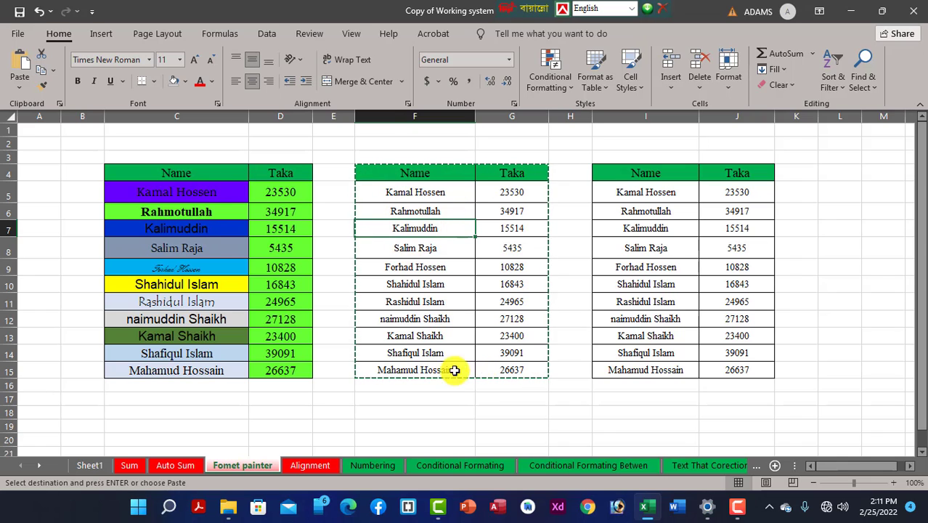
Apply the formatting of C5:D15 once to F5:G15 with Format Painter, and undo it.
{"action": "mouse_move", "coordinate": [112, 192]}
{"action": "left_mouse_down"}
{"action": "mouse_move", "coordinate": [160, 210]}
{"action": "mouse_move", "coordinate": [265, 343]}
{"action": "mouse_move", "coordinate": [272, 369]}
{"action": "left_mouse_up"}
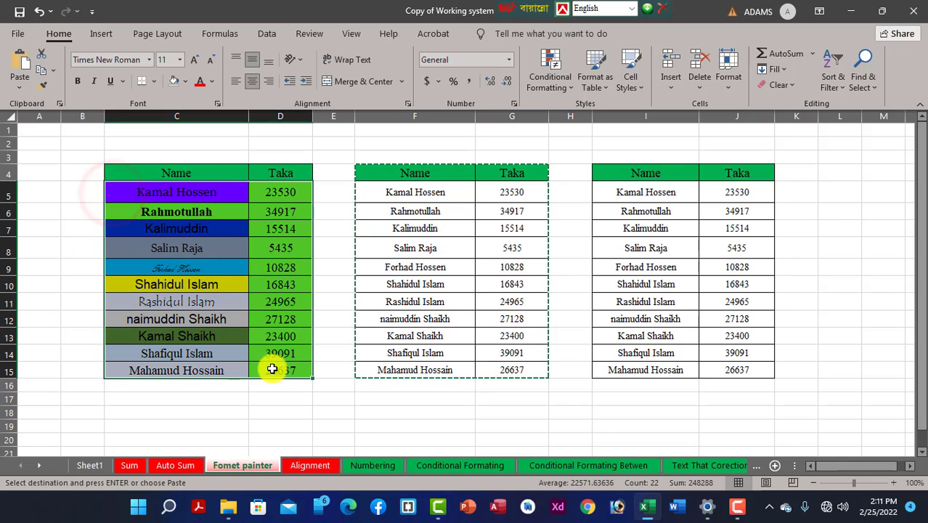
{"action": "left_click", "coordinate": [43, 85]}
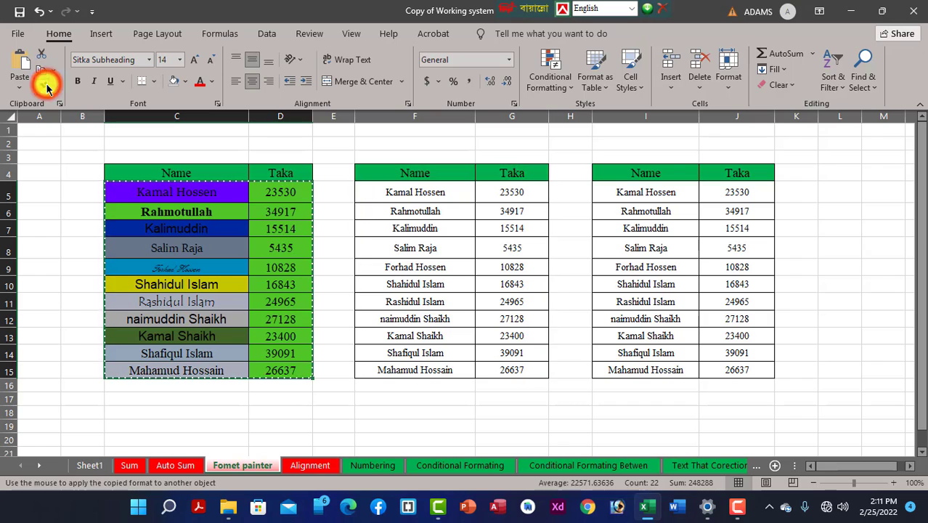
{"action": "left_click", "coordinate": [419, 192]}
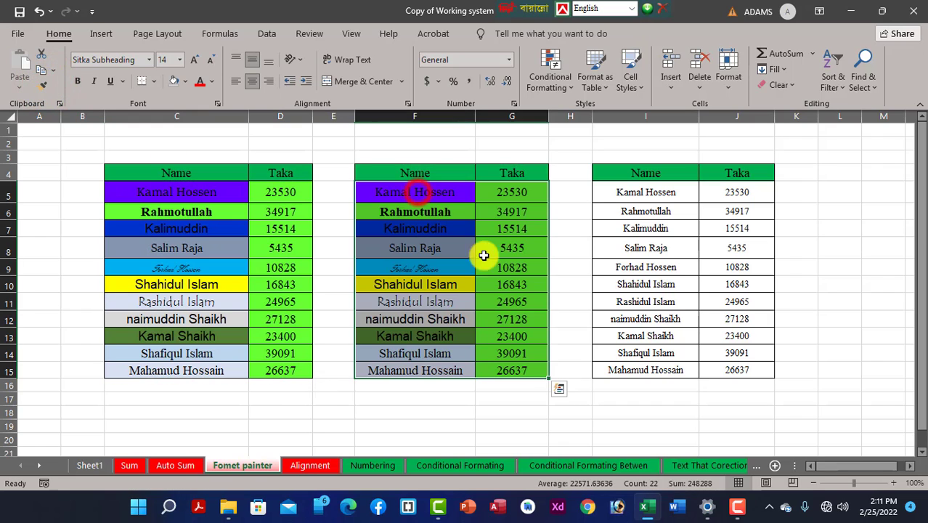
{"action": "left_click", "coordinate": [661, 193]}
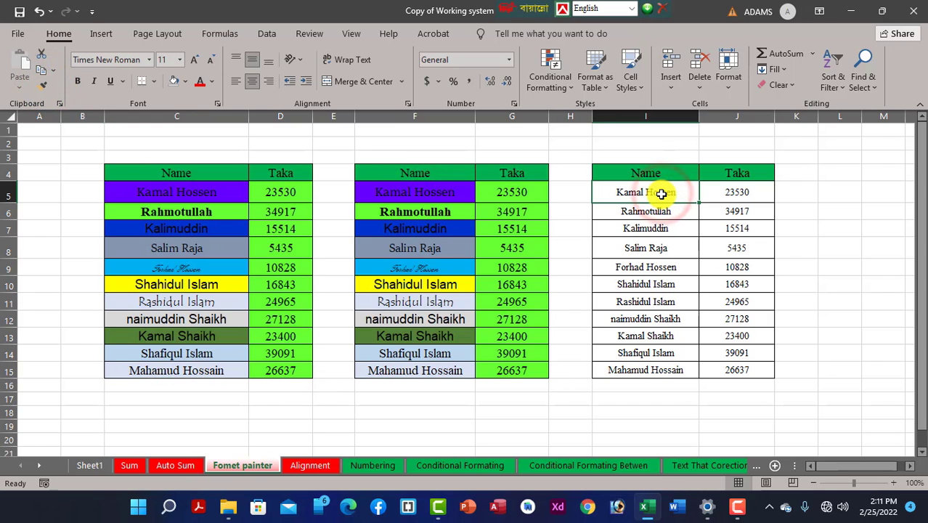
{"action": "key", "text": "ctrl+z"}
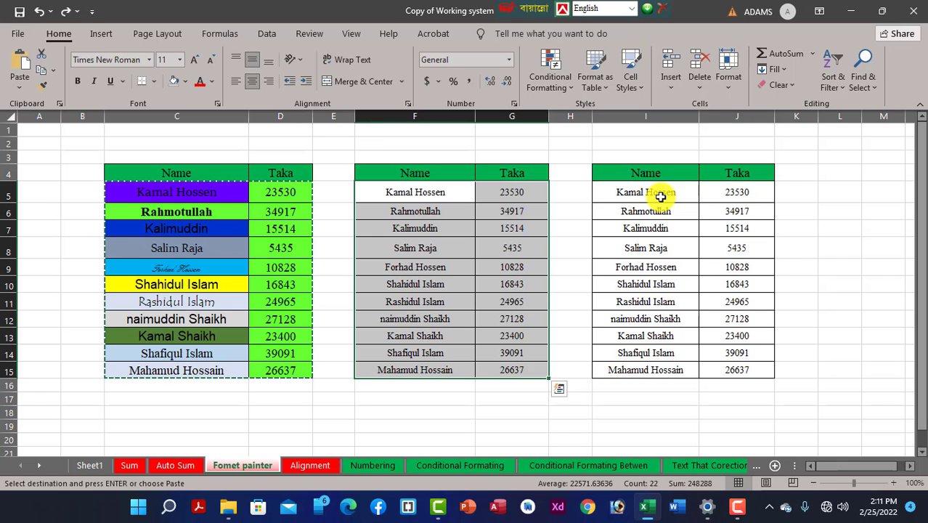
Lock Format Painter on the formatting of C5:D15 and apply it to F5:G15, I5:J15 and the empty range L5:M15.
{"action": "left_click", "coordinate": [275, 263]}
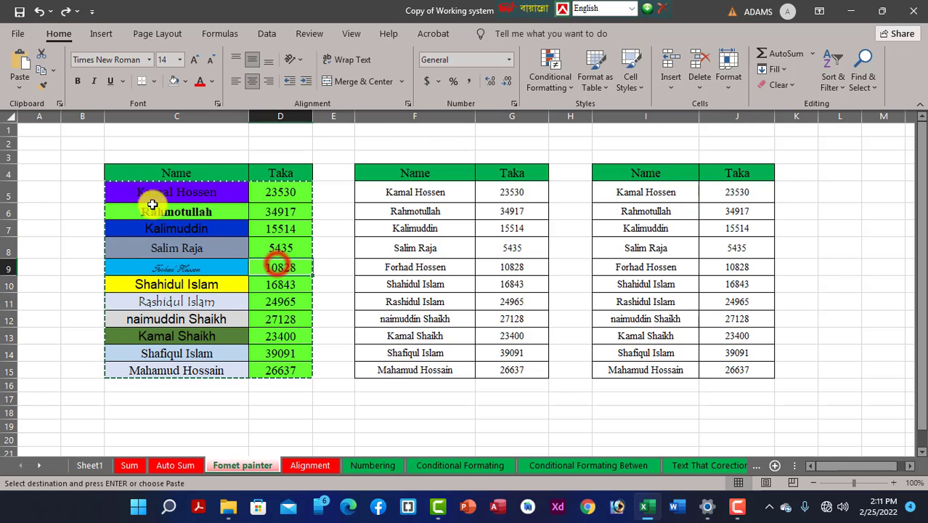
{"action": "left_click", "coordinate": [131, 192]}
{"action": "left_click_drag", "start_coordinate": [186, 216], "coordinate": [301, 367]}
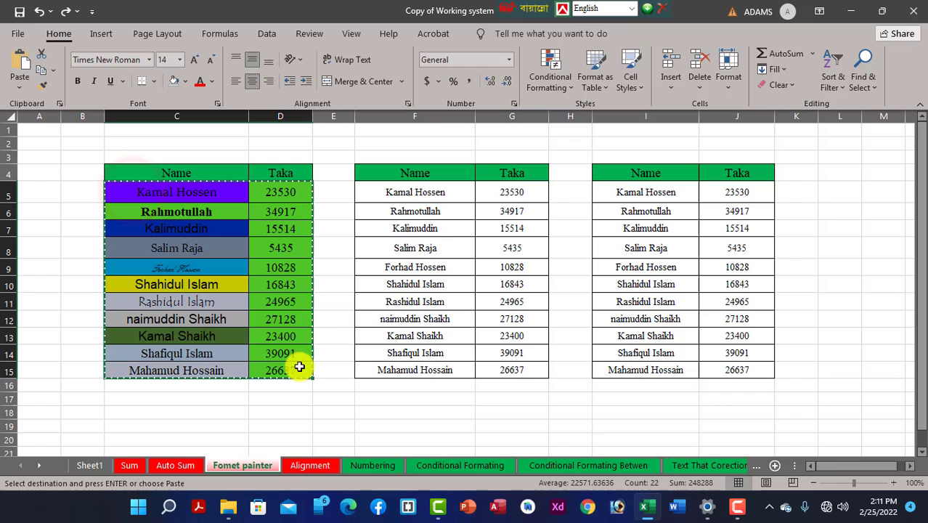
{"action": "left_click", "coordinate": [44, 86]}
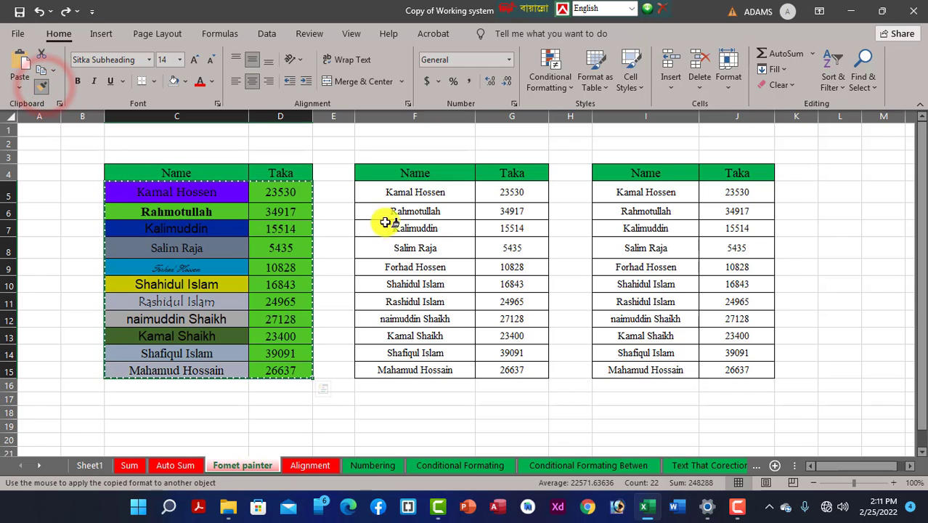
{"action": "left_click", "coordinate": [416, 192]}
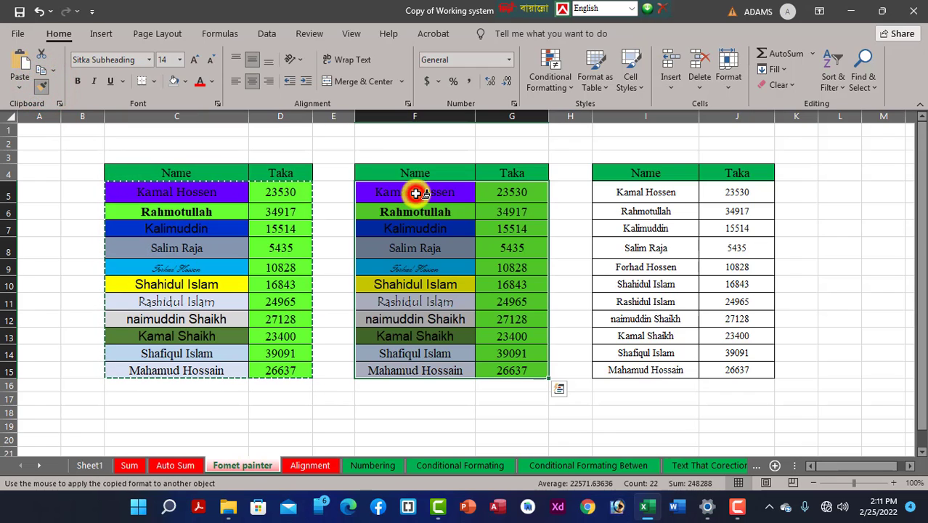
{"action": "left_click", "coordinate": [657, 192]}
{"action": "left_click", "coordinate": [821, 192]}
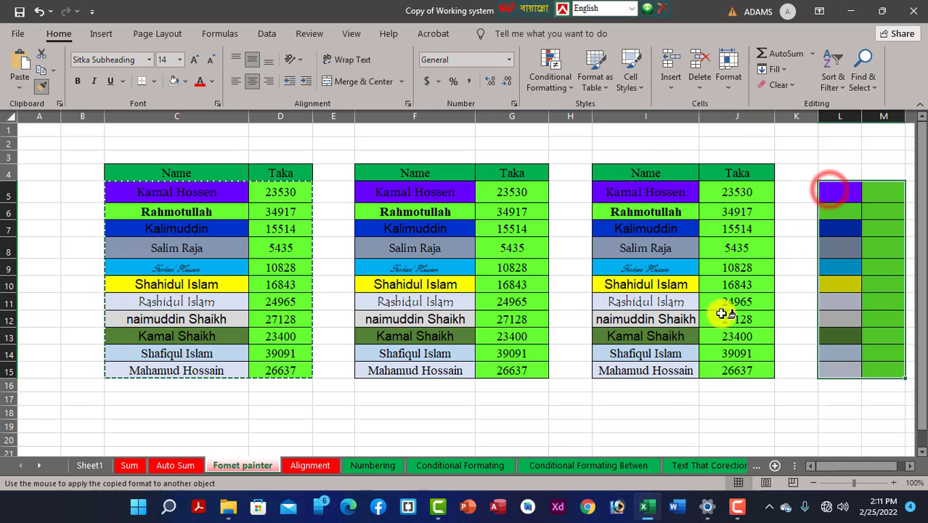
Apply the same copied formatting to the empty ranges starting at C19, F19, I19 and K19, and check the painted blocks down to row 29.
{"action": "scroll", "coordinate": [342, 405], "scroll_direction": "down", "scroll_amount": 1}
{"action": "left_click", "coordinate": [174, 384]}
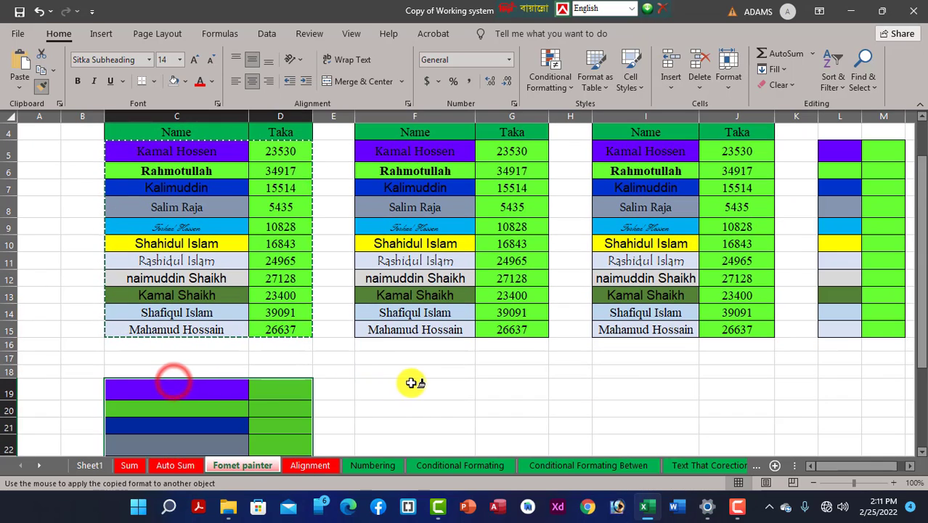
{"action": "left_click", "coordinate": [411, 384]}
{"action": "left_click", "coordinate": [630, 387]}
{"action": "left_click", "coordinate": [799, 385]}
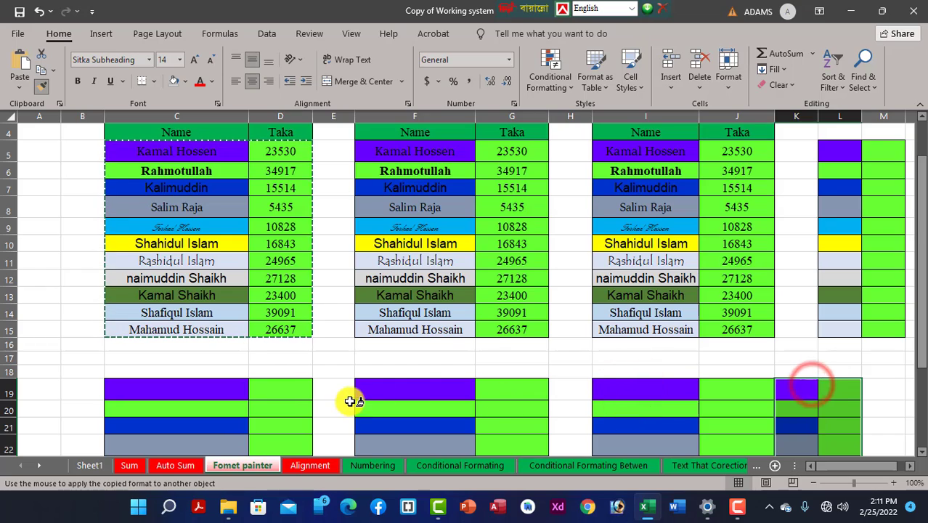
{"action": "scroll", "coordinate": [345, 392], "scroll_direction": "down", "scroll_amount": 3}
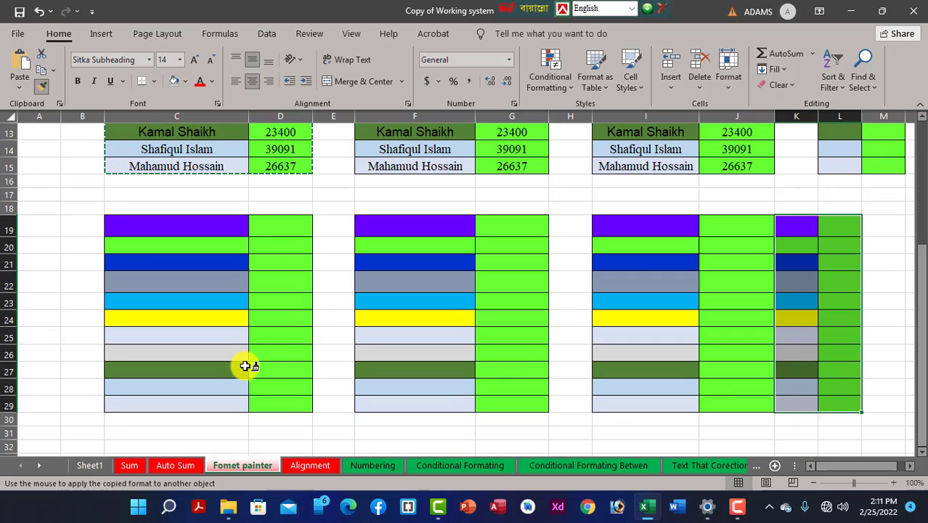